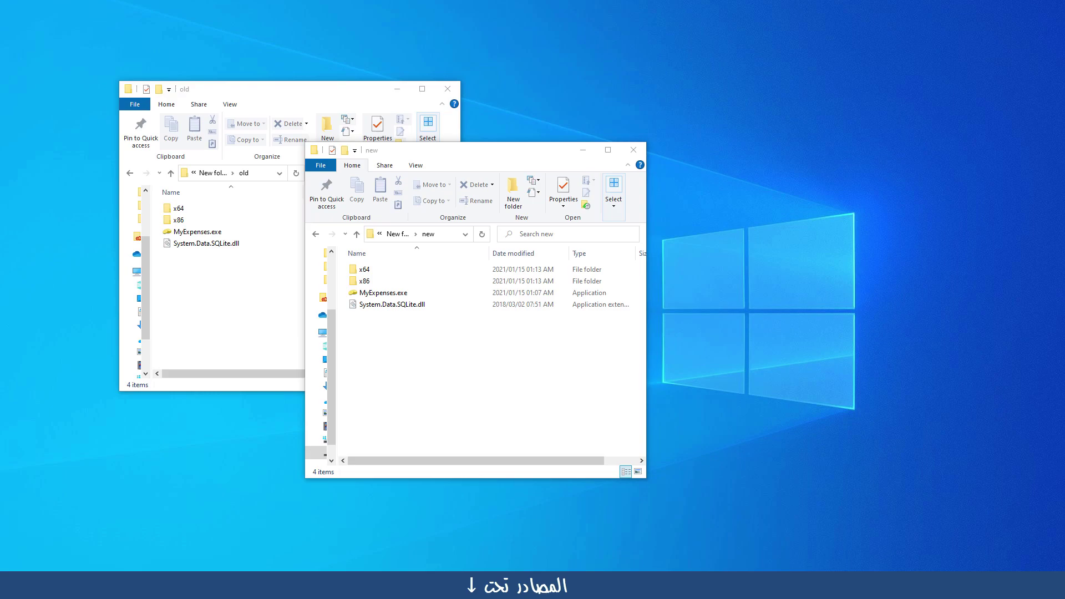
# Move the "new" folder window beside the "old" one and launch MyExpenses.exe from the "old" folder
pyautogui.moveTo(485, 153); pyautogui.dragTo(660, 90)
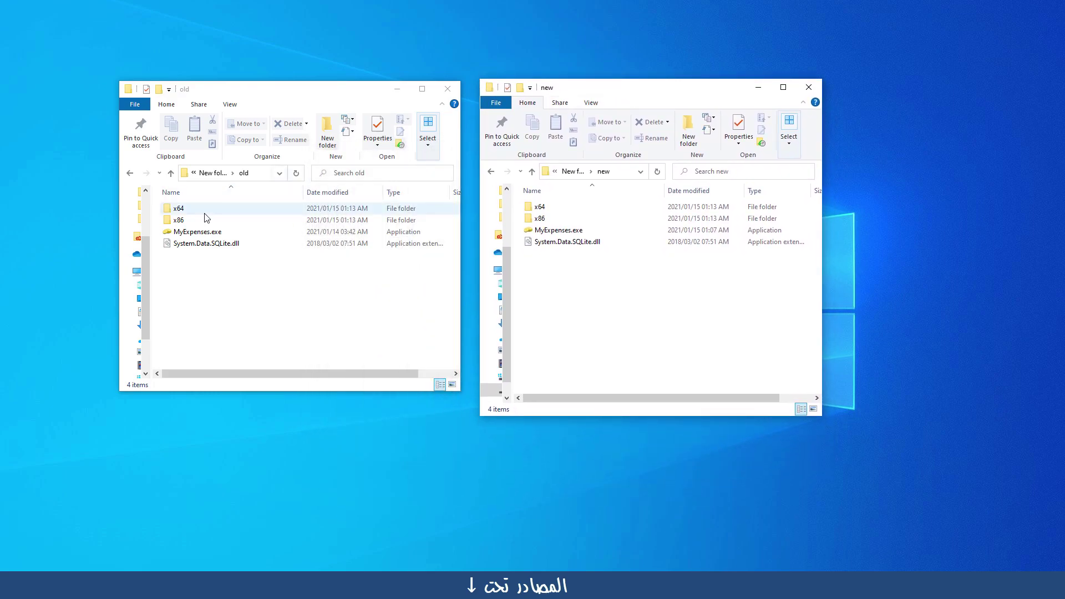
pyautogui.click(196, 234)
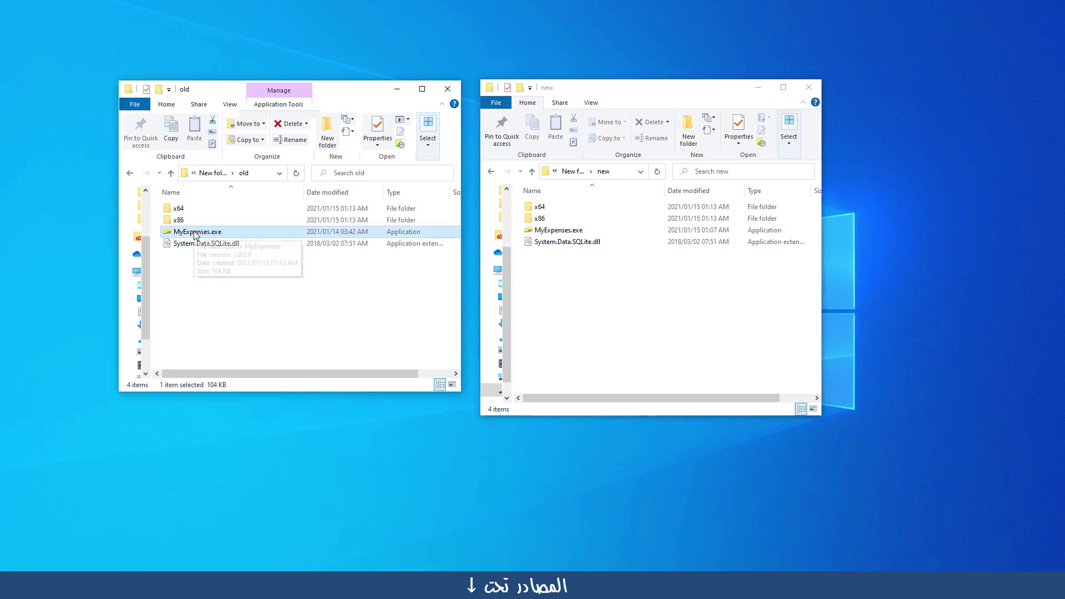
pyautogui.doubleClick(196, 232)
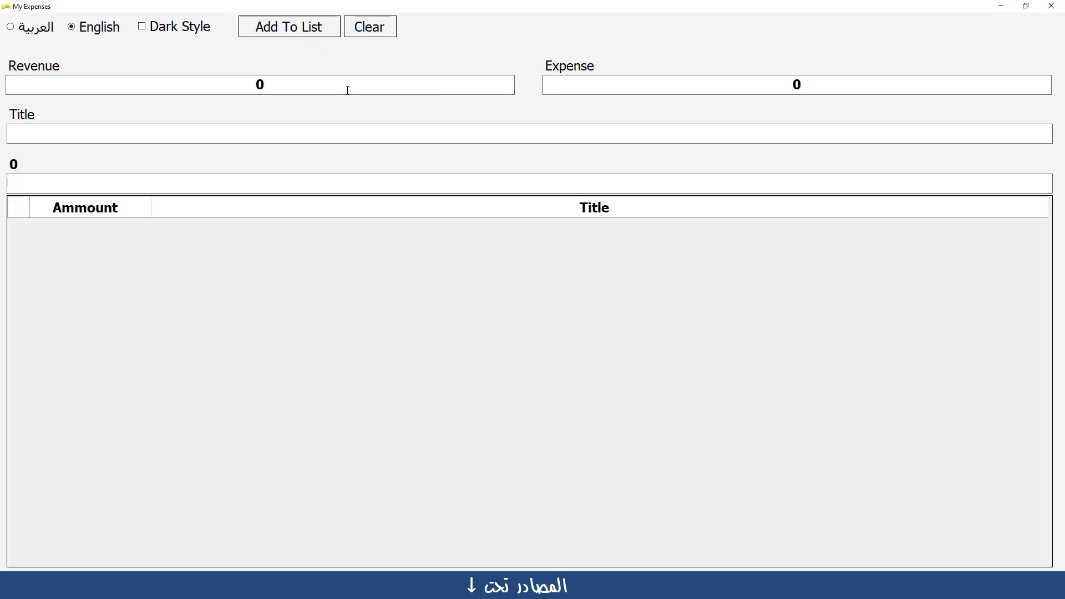
# Add a revenue entry of 100 titled "aaa" to the list
pyautogui.click(170, 85)
pyautogui.write('100')
pyautogui.press('Tab')
pyautogui.write('aaa')
pyautogui.press('Return')
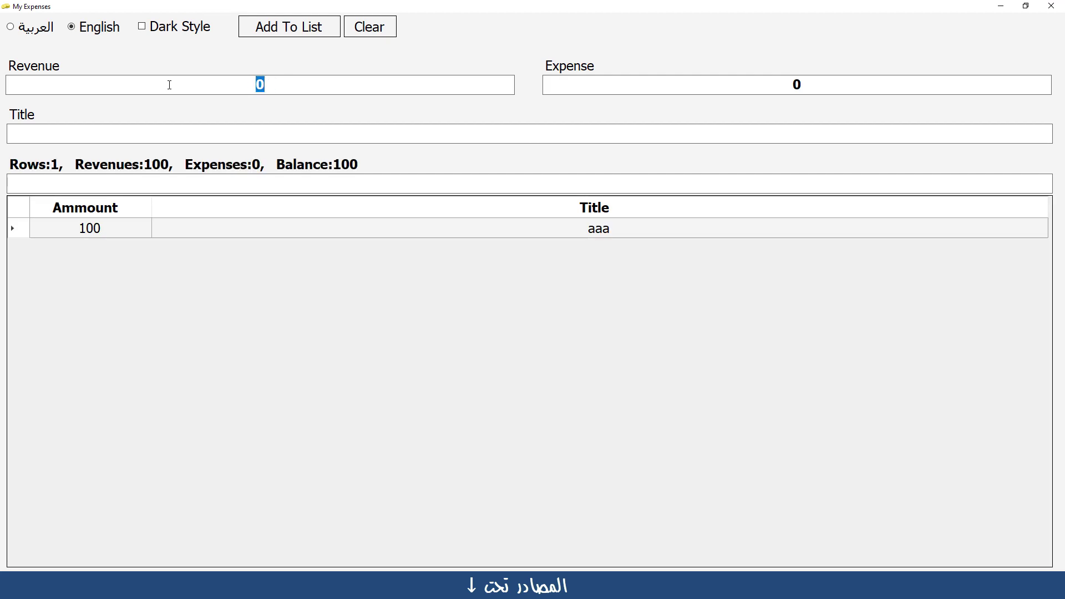
# Add an expense entry of 50 titled "bb" to the list
pyautogui.click(749, 85)
pyautogui.moveTo(817, 83); pyautogui.dragTo(735, 81)
pyautogui.write('50')
pyautogui.press('Tab')
pyautogui.write('bb')
pyautogui.press('Return')
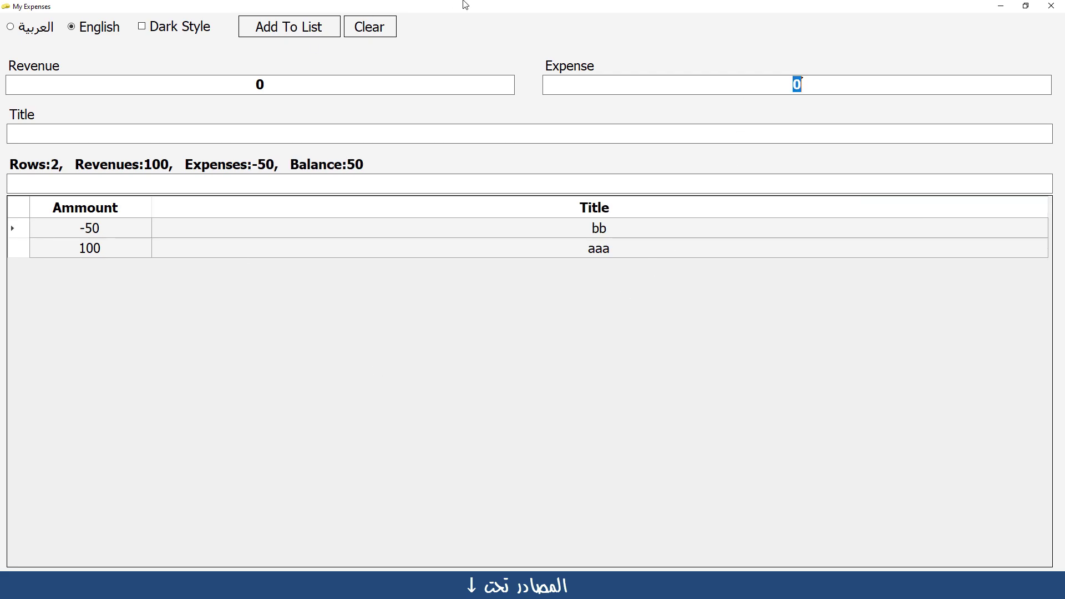
# Enable Dark Style and switch the interface language to Arabic
pyautogui.moveTo(478, 6); pyautogui.dragTo(462, 68)
pyautogui.doubleClick(505, 71)
pyautogui.click(163, 28)
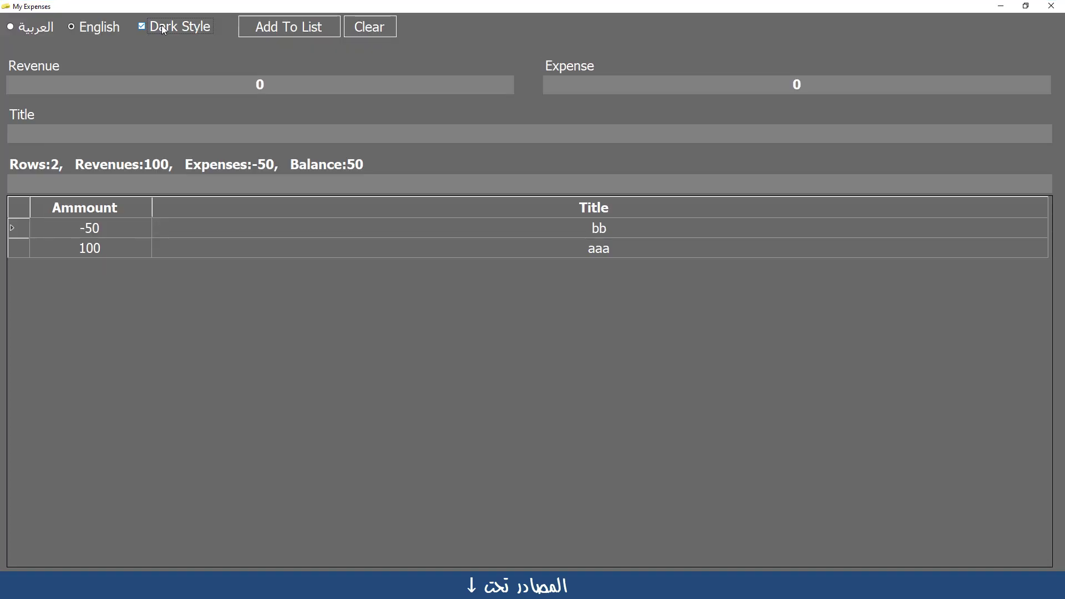
pyautogui.click(21, 29)
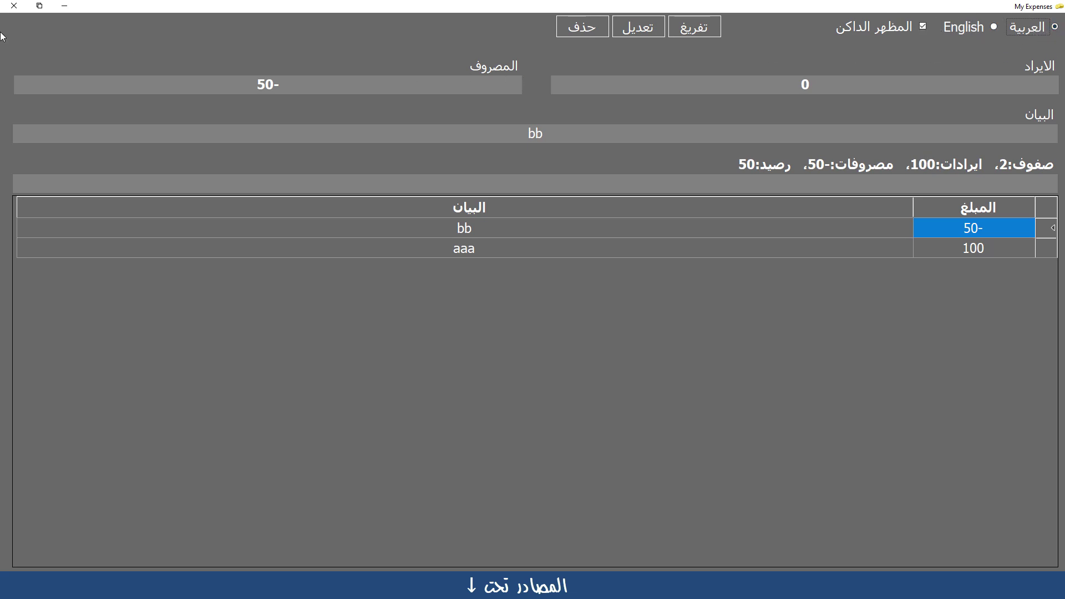
# Close My Expenses and relaunch MyExpenses.exe from the "old" folder
pyautogui.click(14, 6)
pyautogui.doubleClick(185, 245)
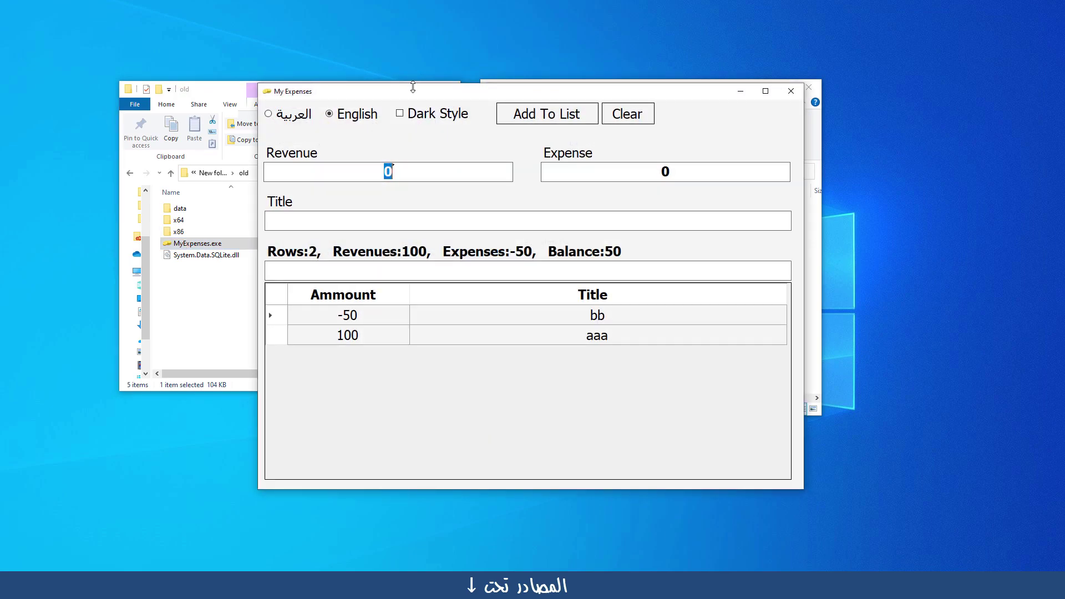
pyautogui.hotkey('alt', 'F4')
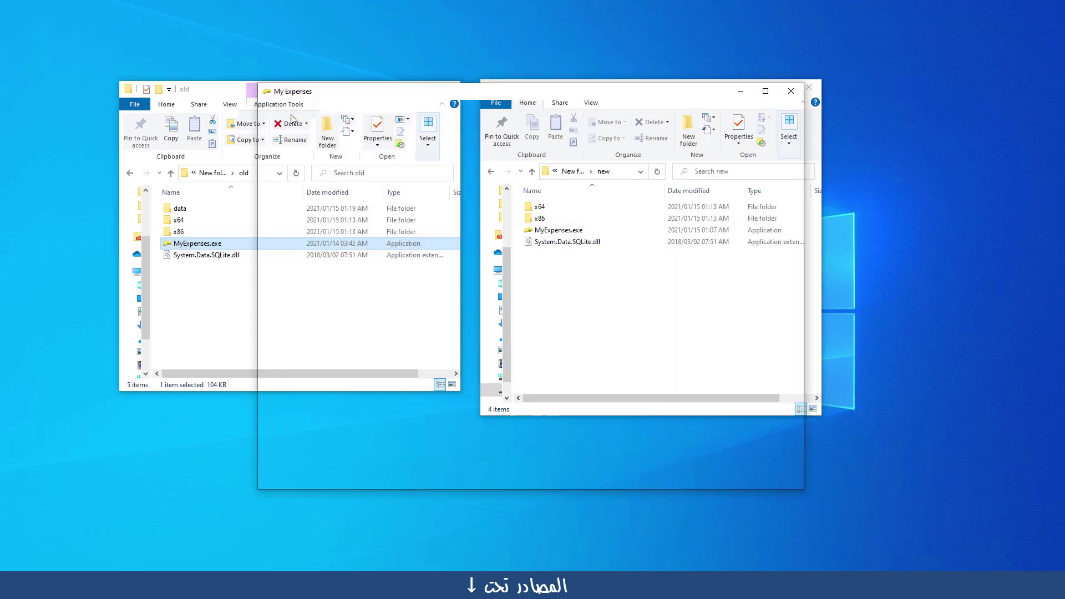
# Try Dark Style with the interface language alternating between Arabic and English, ending on English, and close My Expenses
pyautogui.click(652, 117)
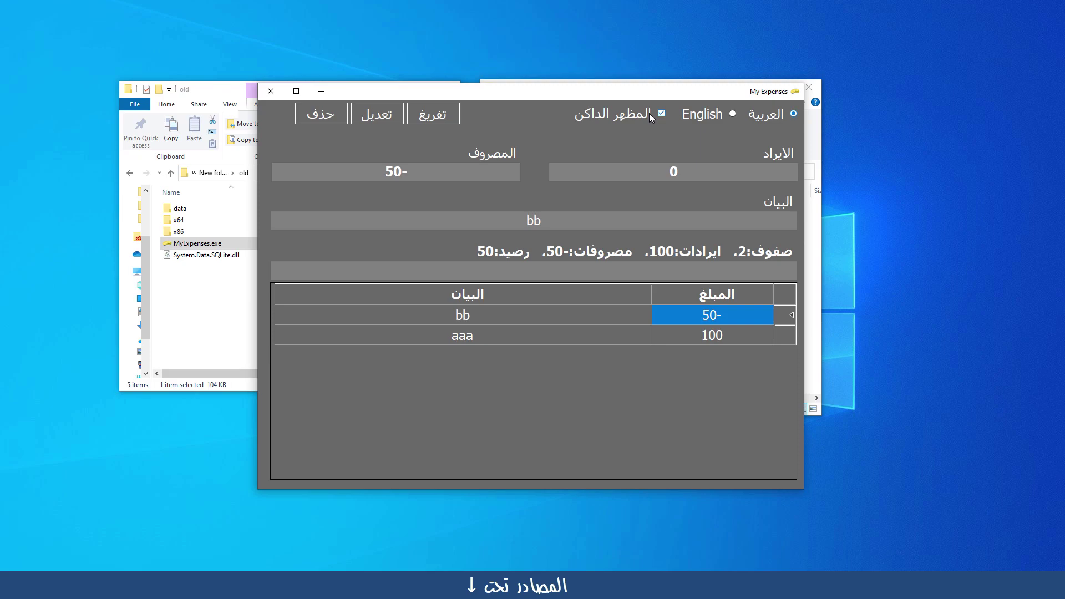
pyautogui.click(704, 115)
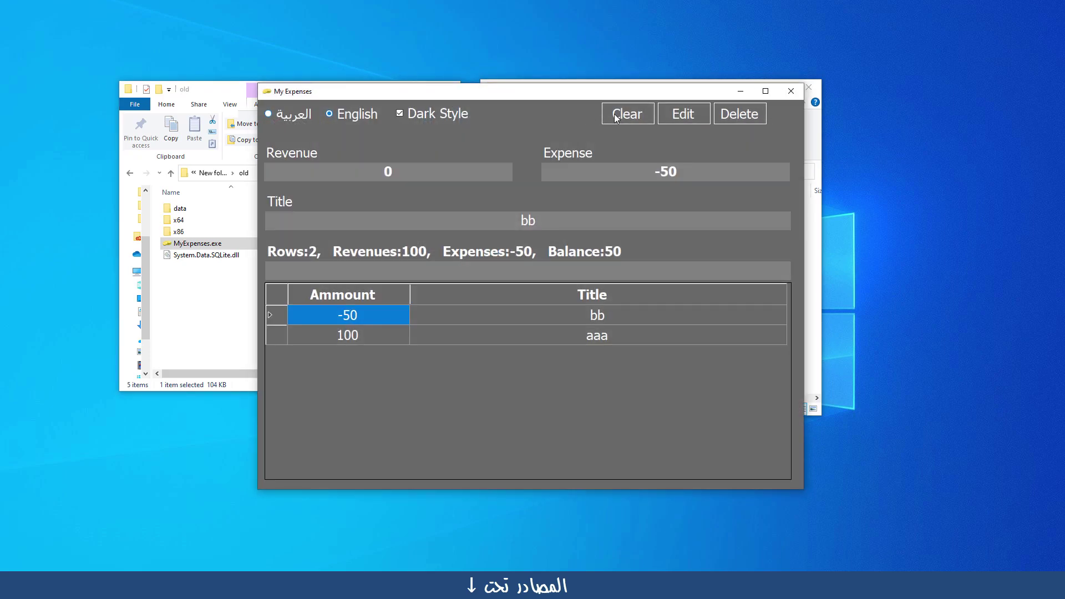
pyautogui.click(296, 113)
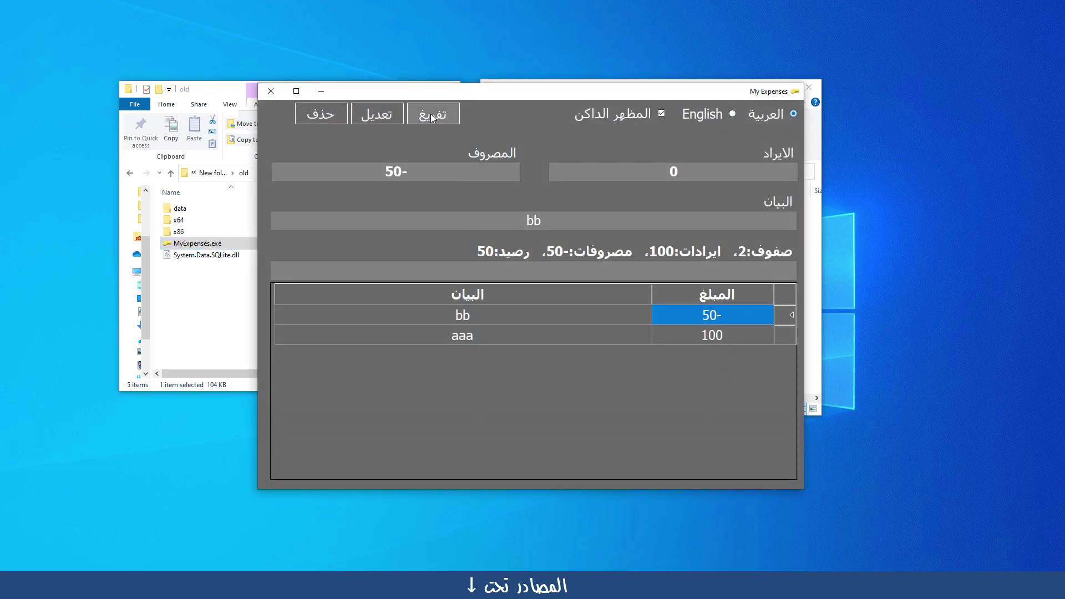
pyautogui.click(718, 120)
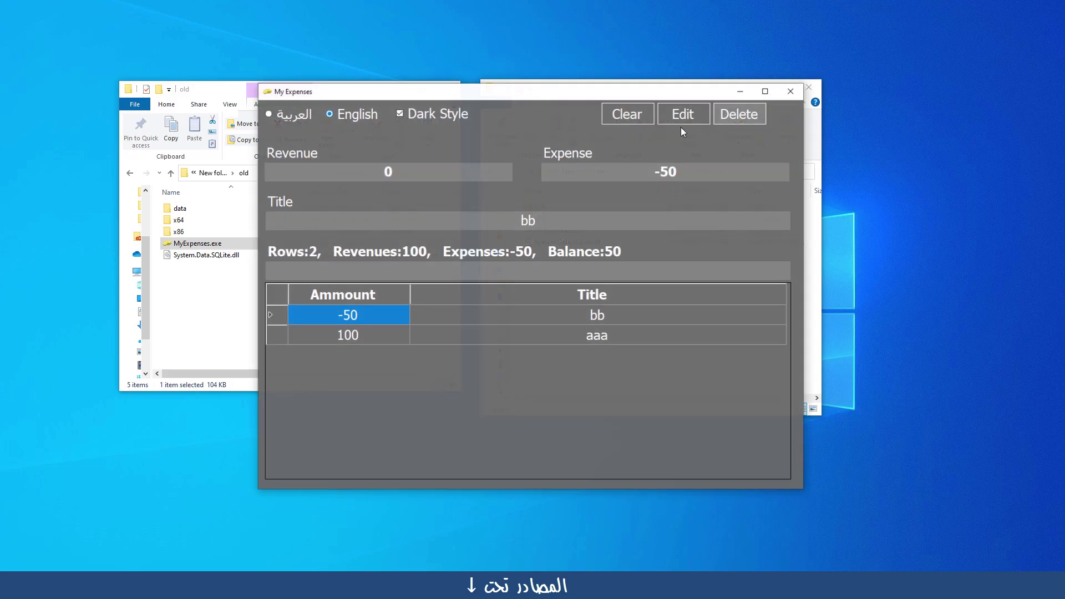
pyautogui.click(790, 92)
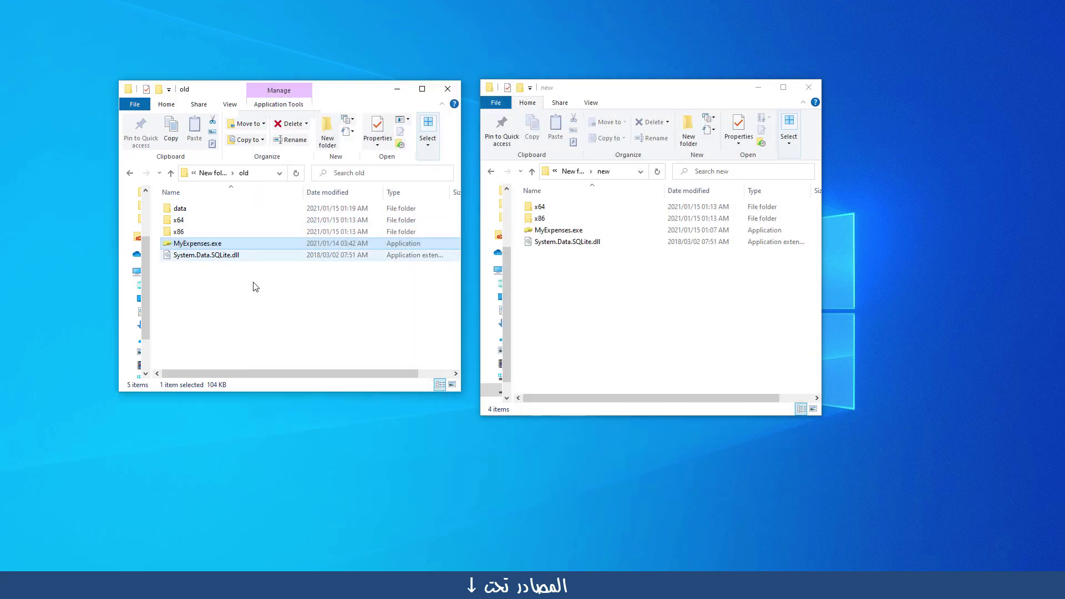
# Launch MyExpenses.exe from the "new" folder to view its interface, and close it
pyautogui.doubleClick(558, 230)
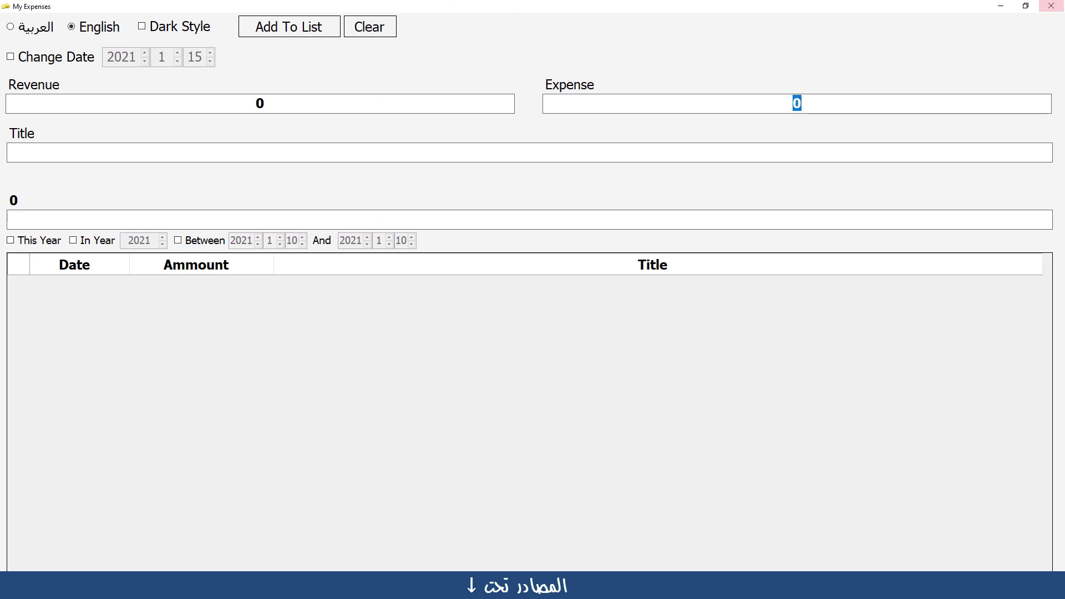
pyautogui.click(1051, 5)
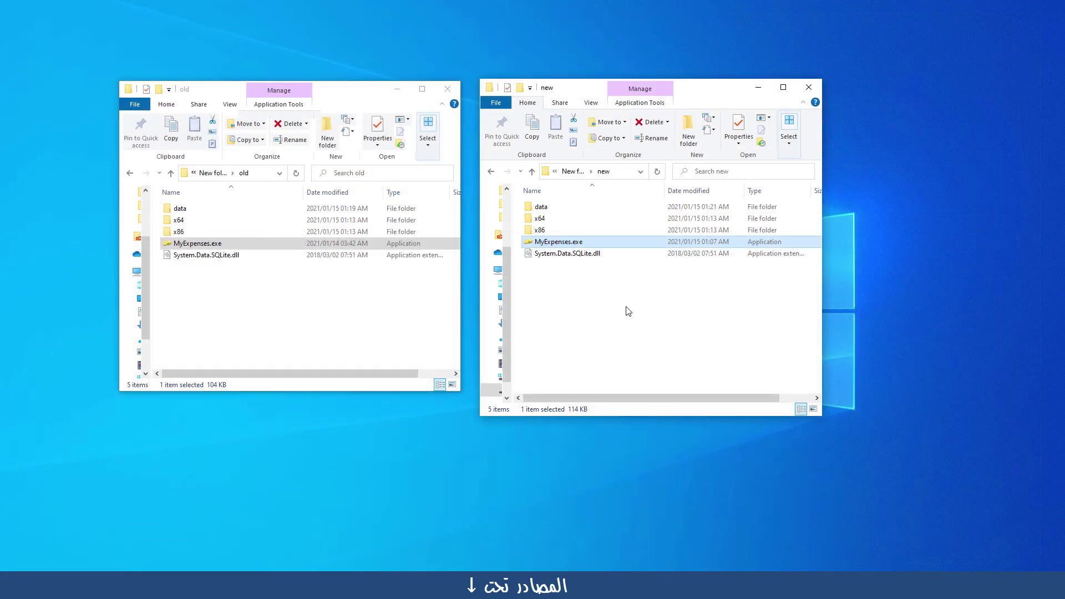
# Permanently delete the data folder from both the "new" and the "old" folders
pyautogui.click(548, 210)
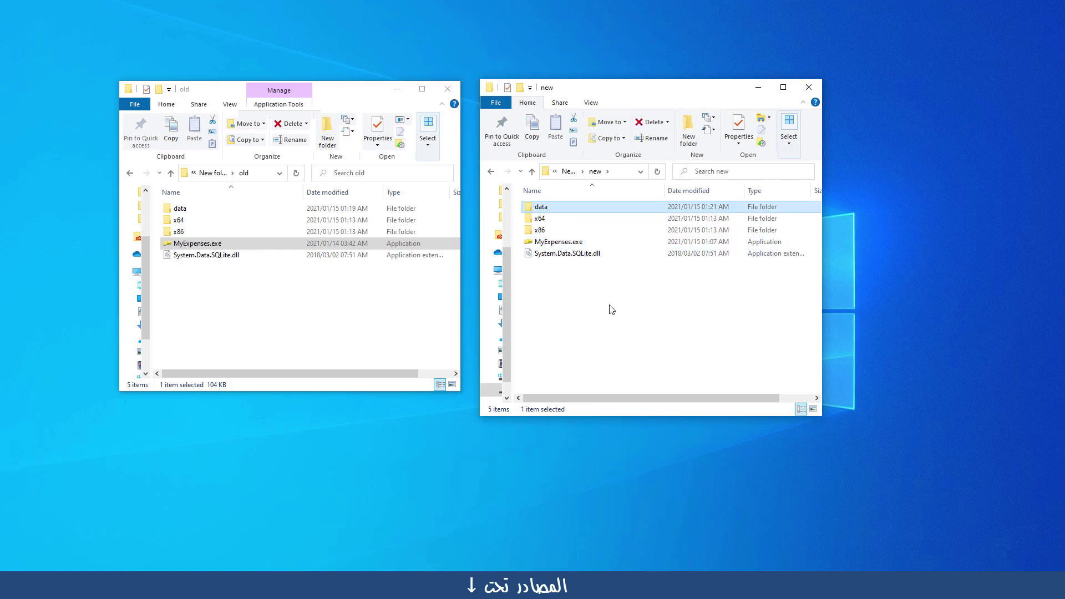
pyautogui.hotkey('shift', 'Delete')
pyautogui.press('Return')
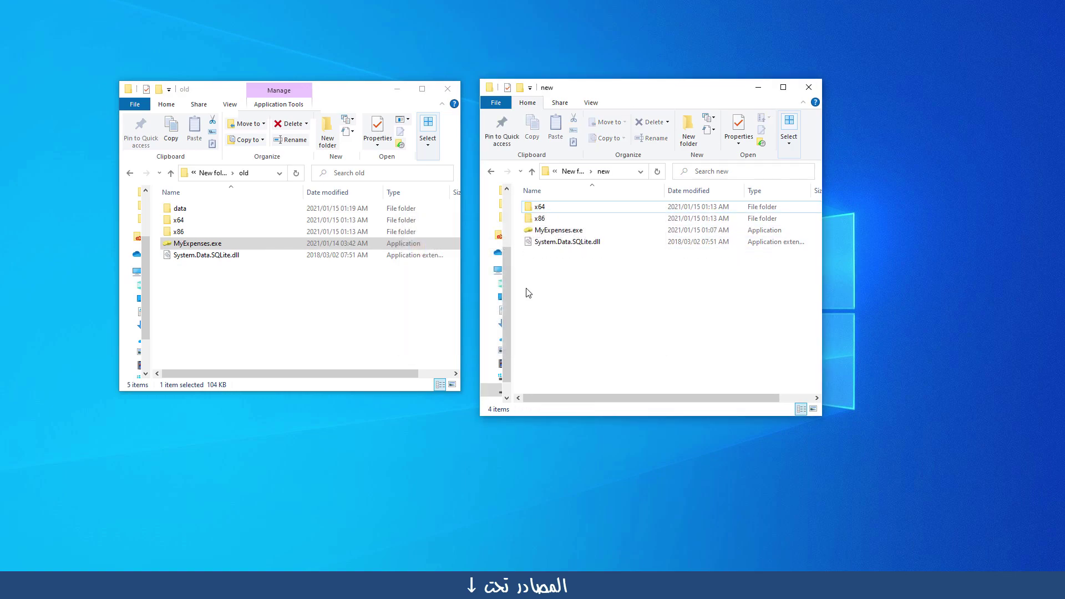
pyautogui.click(193, 208)
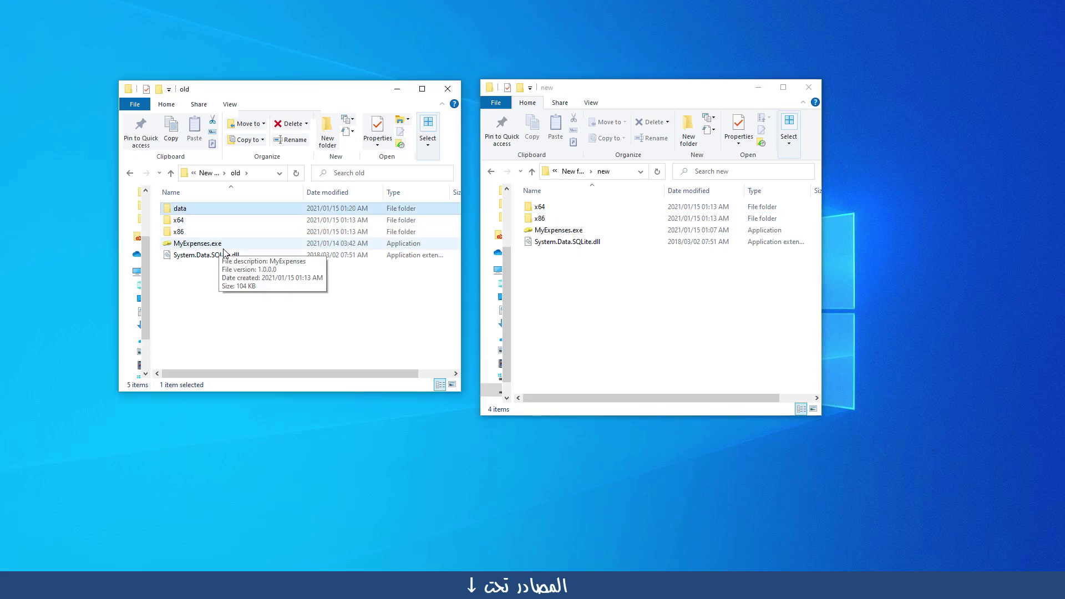
pyautogui.hotkey('shift', 'Delete')
pyautogui.press('Return')
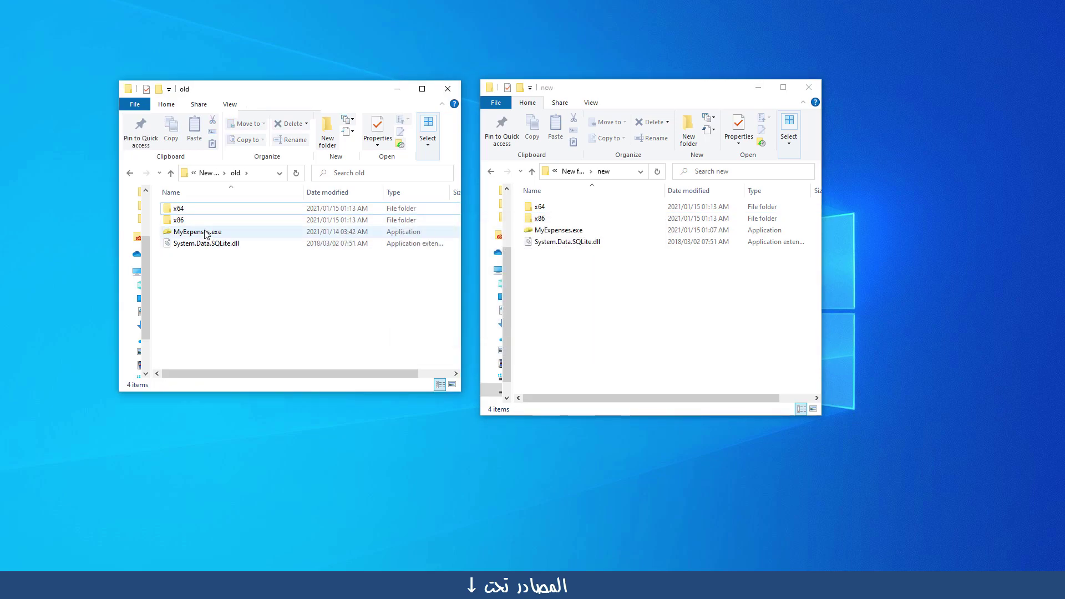
# Run MyExpenses.exe from the "old" folder twice, continuing past the unhandled exception error on each launch
pyautogui.doubleClick(205, 233)
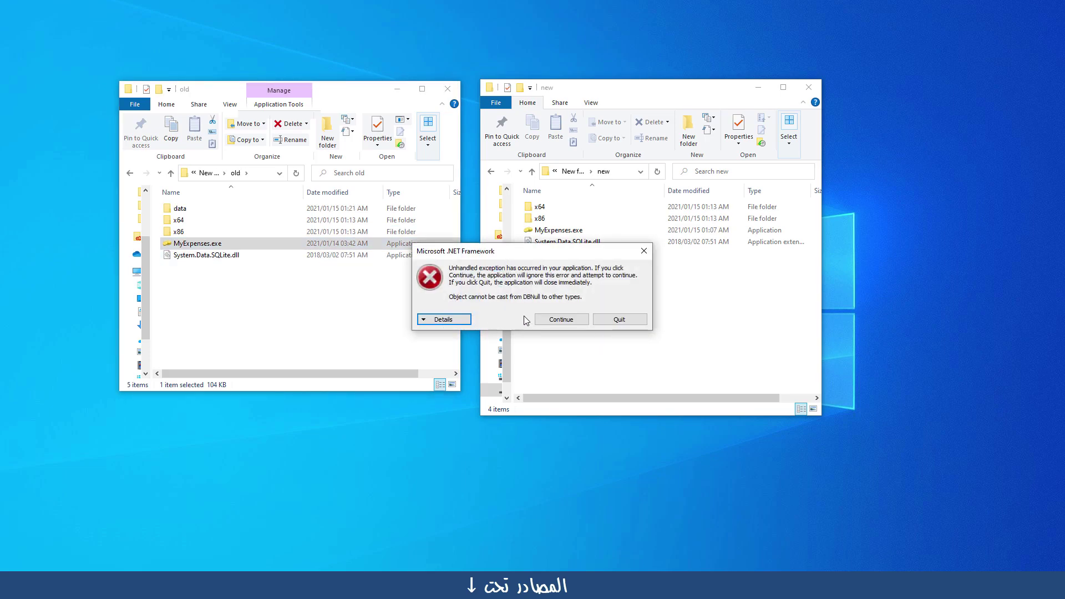
pyautogui.click(558, 320)
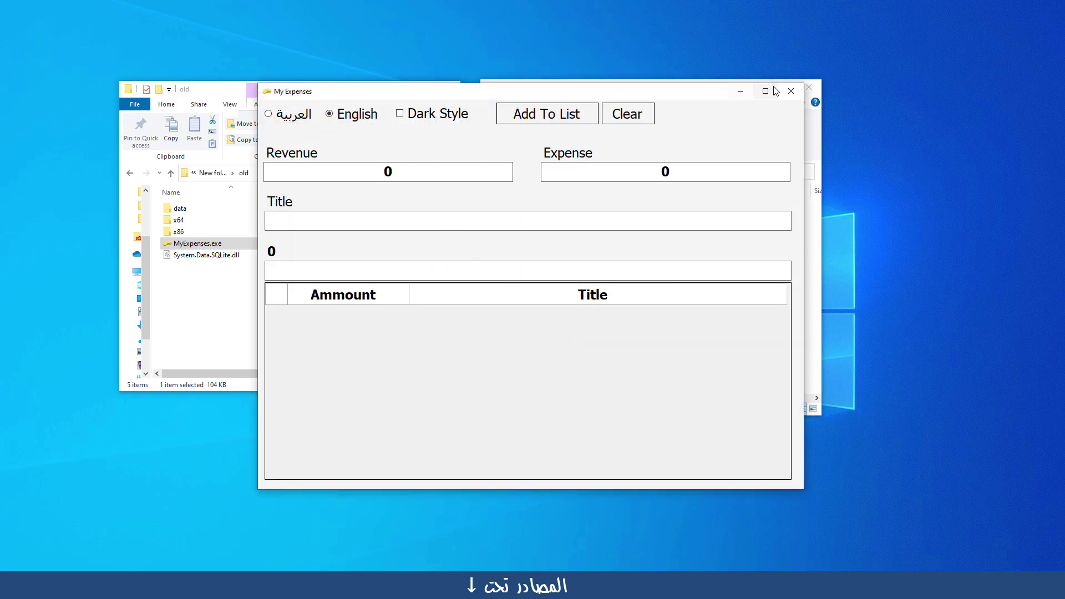
pyautogui.click(791, 90)
pyautogui.doubleClick(201, 244)
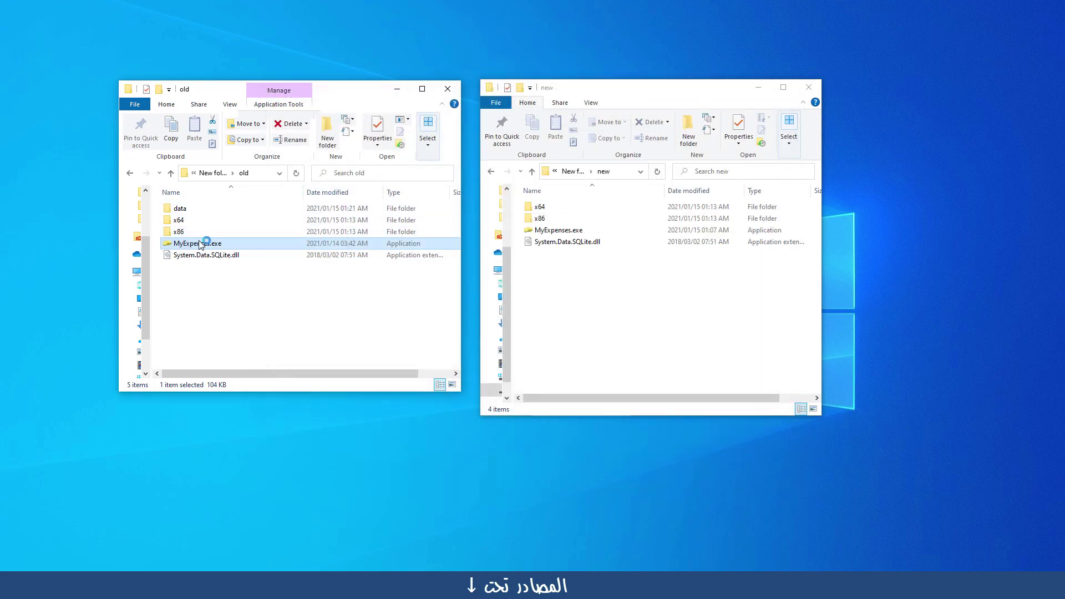
pyautogui.click(561, 321)
# Add a revenue entry of 100 titled "aa" in the old version of My Expenses
pyautogui.click(323, 175)
pyautogui.write('100')
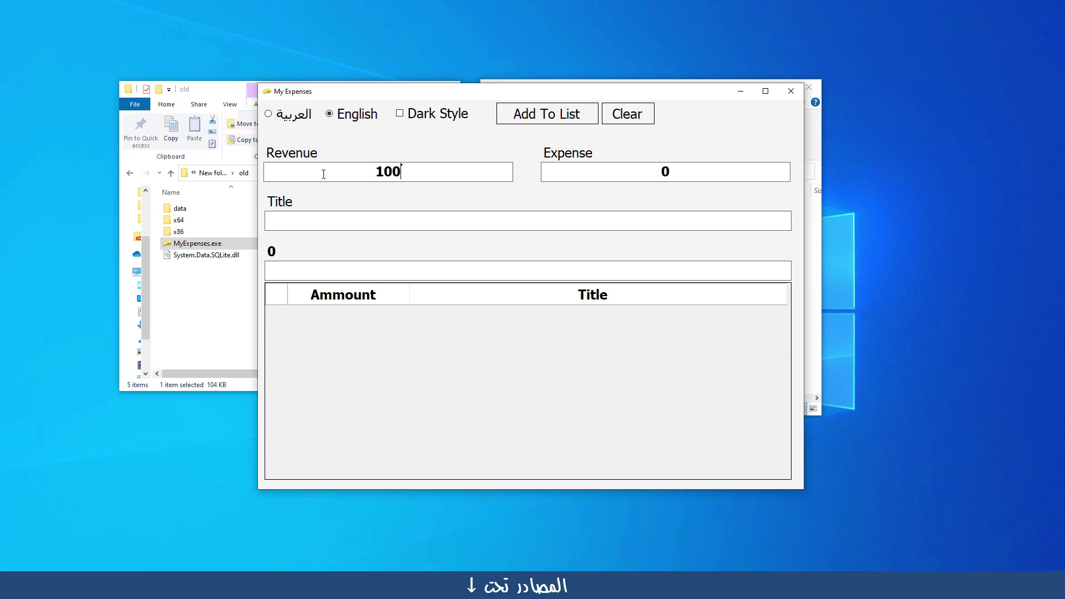
pyautogui.write('aa')
pyautogui.press('Return')
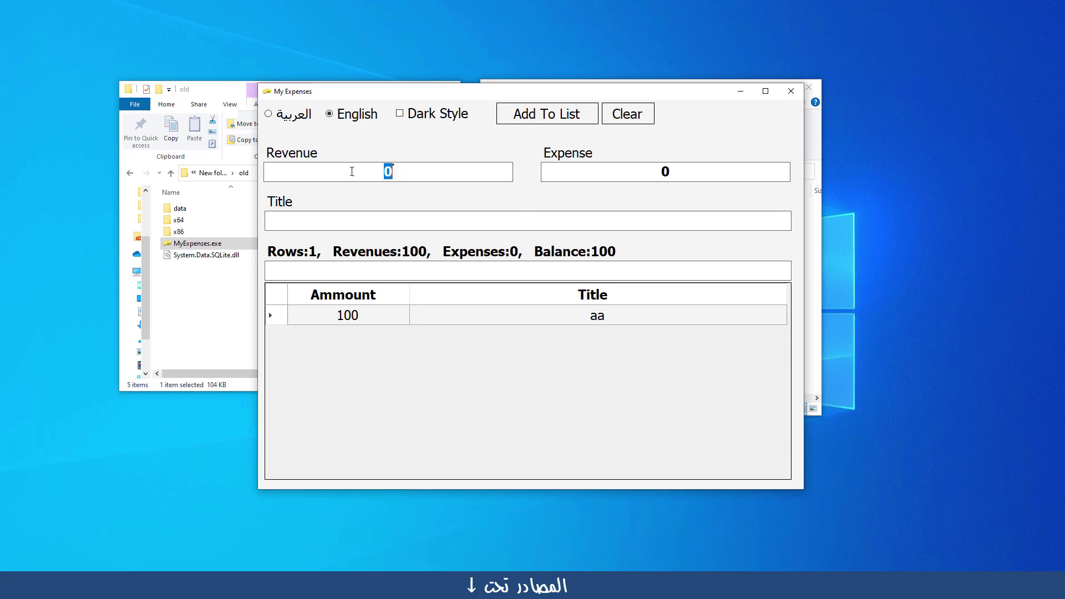
# Close My Expenses, relaunch it from the "old" folder to check its startup, and close it again
pyautogui.click(793, 94)
pyautogui.doubleClick(211, 246)
pyautogui.click(792, 91)
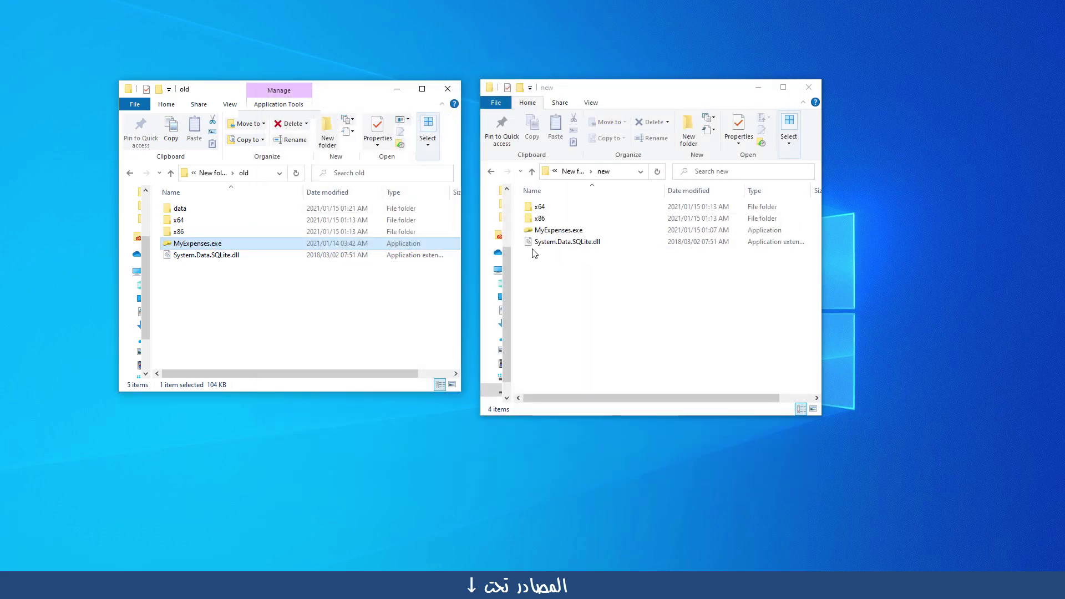
# Launch MyExpenses.exe from the "new" folder and add a revenue entry of 100 titled "aa"
pyautogui.doubleClick(558, 231)
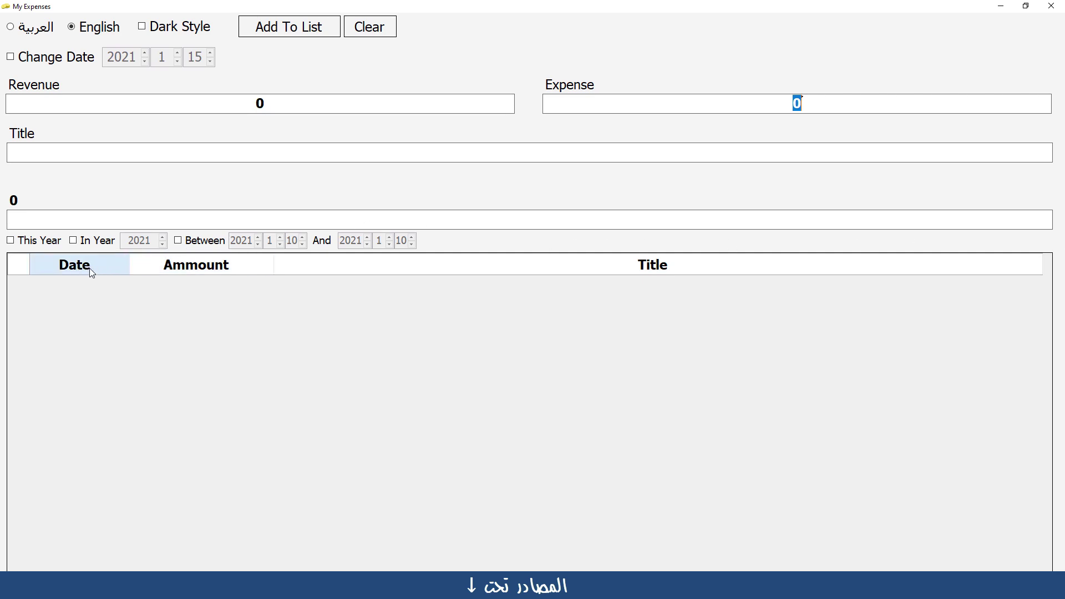
pyautogui.click(215, 104)
pyautogui.write('100')
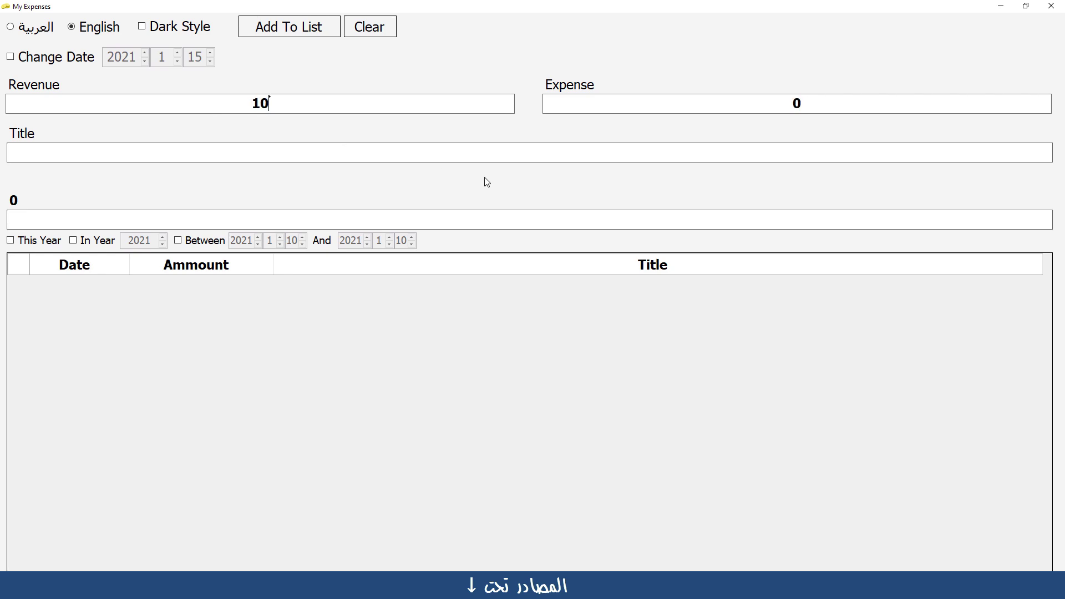
pyautogui.press('Tab')
pyautogui.hotkey('shift', 'Tab')
pyautogui.press('Tab')
pyautogui.press('Tab')
pyautogui.press('Return')
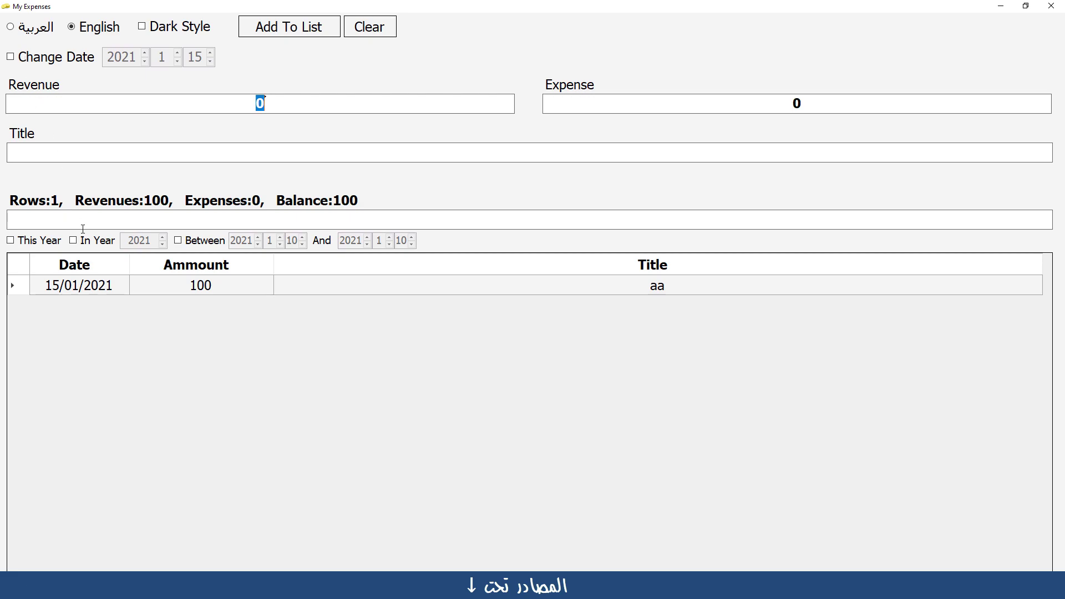
# Enable Change Date, set it to 2021/1/13, and add a revenue entry of 100 titled "aaaa"
pyautogui.click(39, 61)
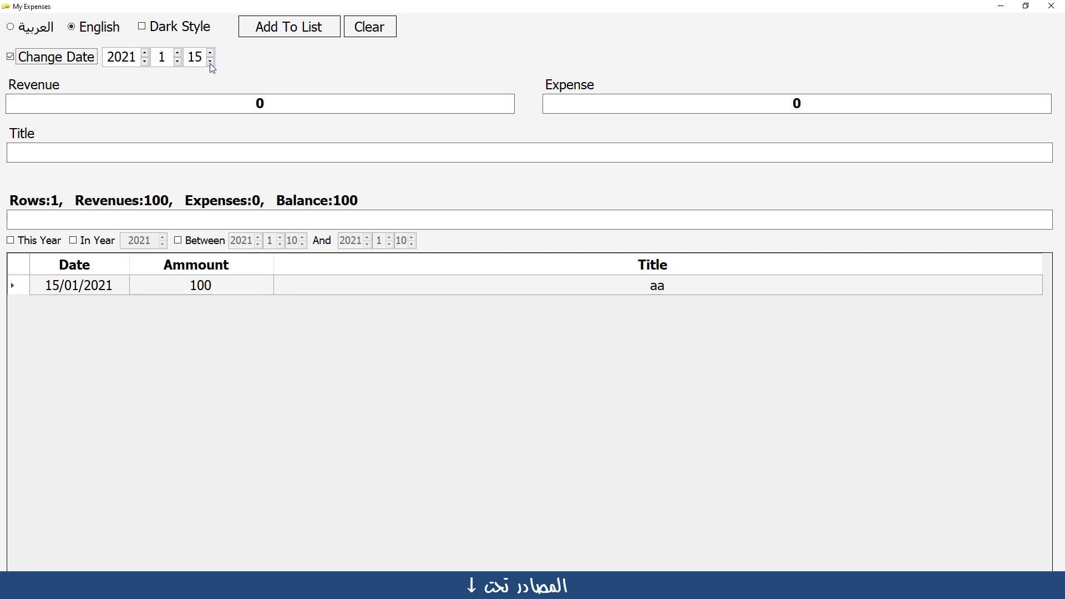
pyautogui.click(210, 62)
pyautogui.click(210, 62)
pyautogui.click(278, 103)
pyautogui.write('100')
pyautogui.press('Tab')
pyautogui.write('aaaa')
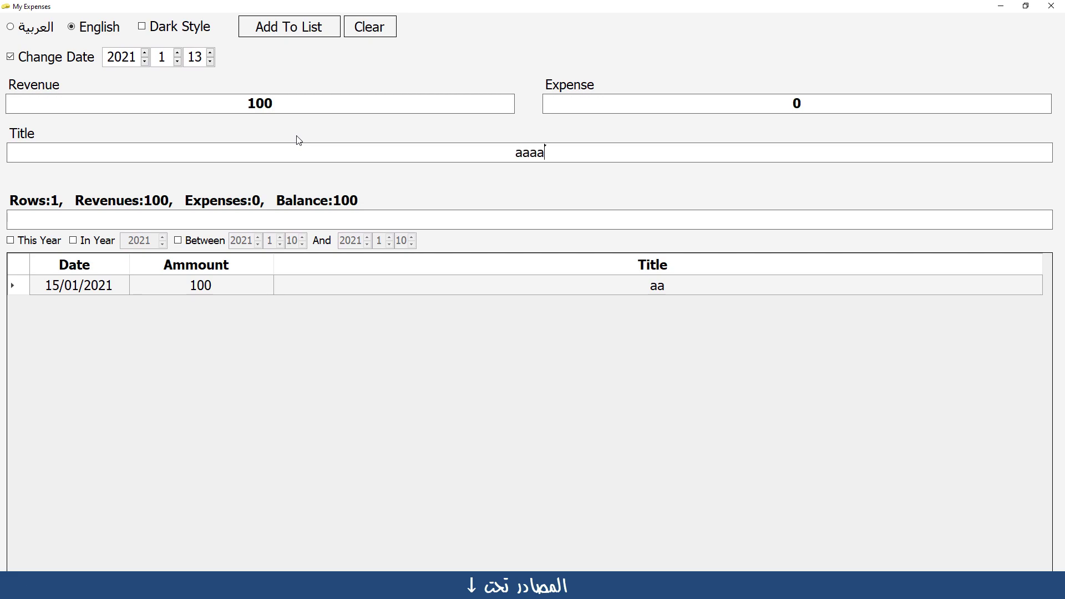
pyautogui.press('Return')
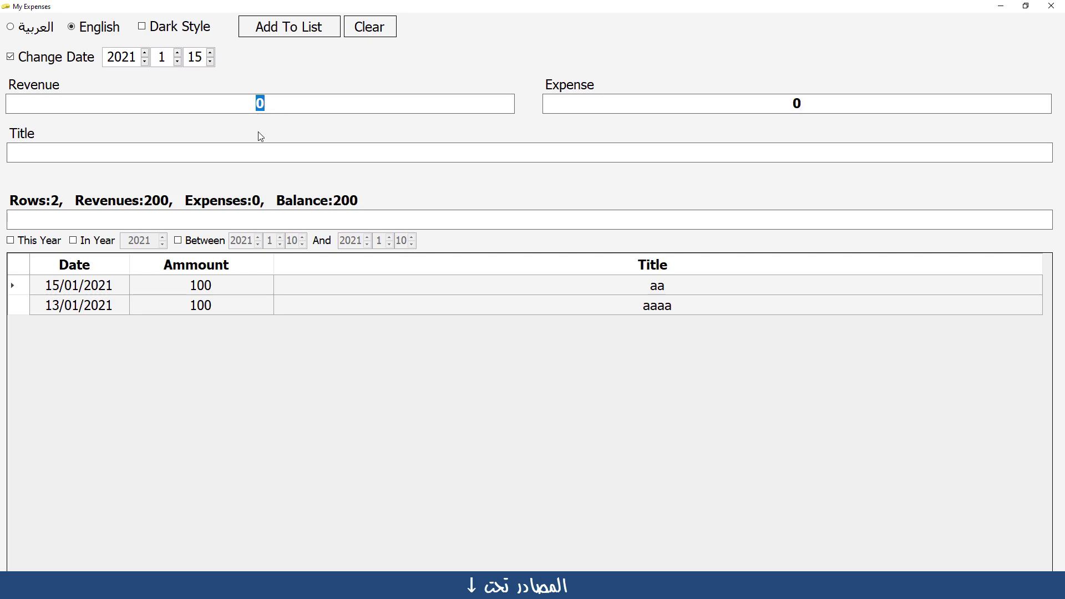
# Disable Change Date and add a revenue entry of 50 titled "a2"
pyautogui.click(40, 56)
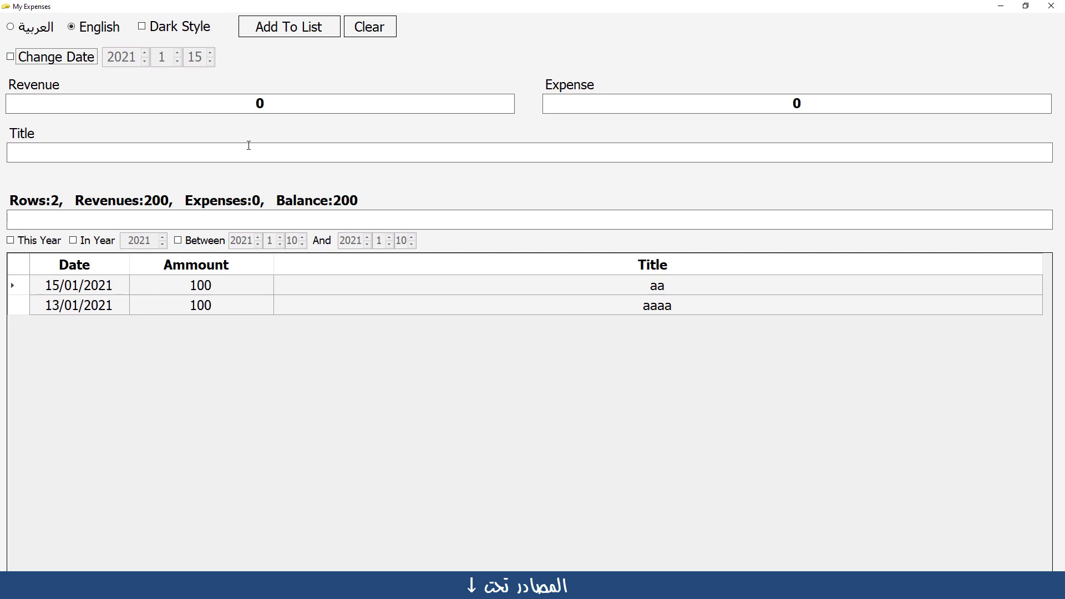
pyautogui.click(266, 103)
pyautogui.write('50')
pyautogui.press('Tab')
pyautogui.write('a2')
pyautogui.press('Return')
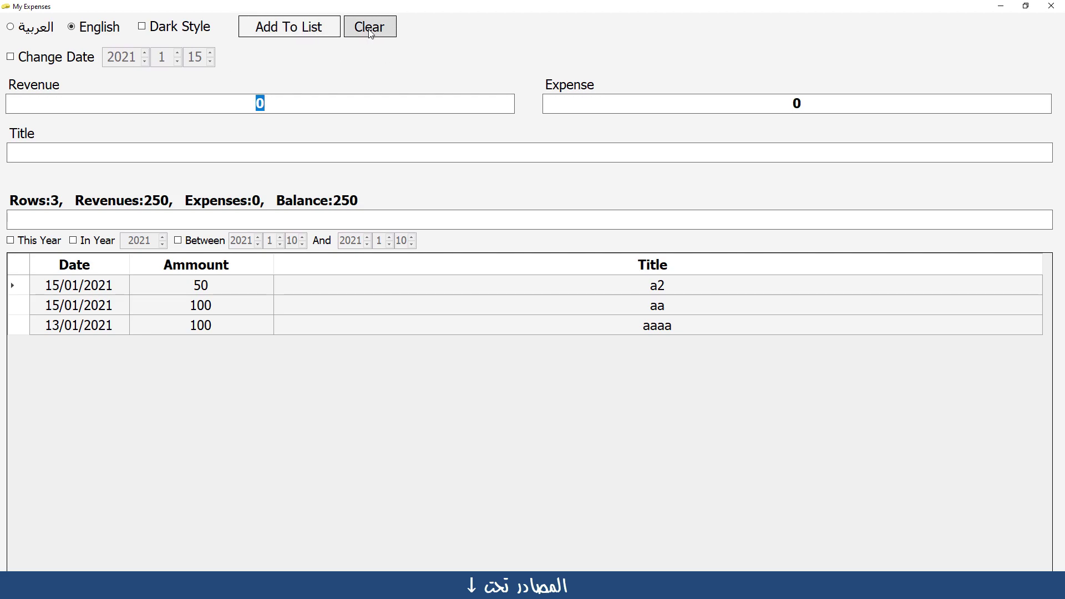
# Select the "aa" and "a2" entries in the list to check how their rows are selected
pyautogui.click(201, 305)
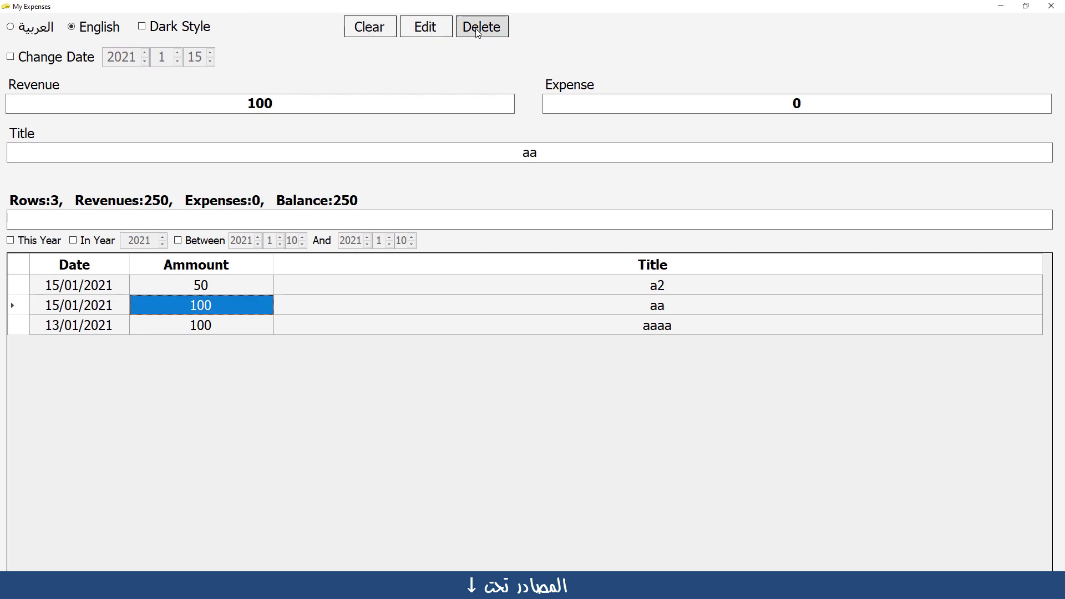
pyautogui.click(19, 305)
pyautogui.click(19, 287)
pyautogui.click(21, 305)
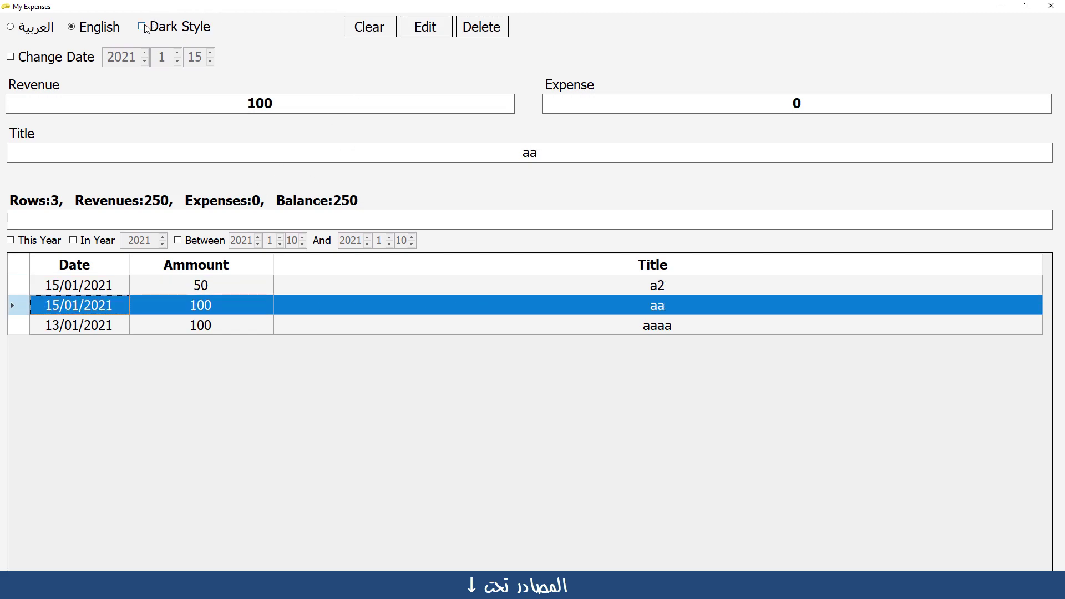
# Switch the interface to Arabic, close My Expenses and relaunch it from the "new" folder to check the saved language
pyautogui.click(34, 28)
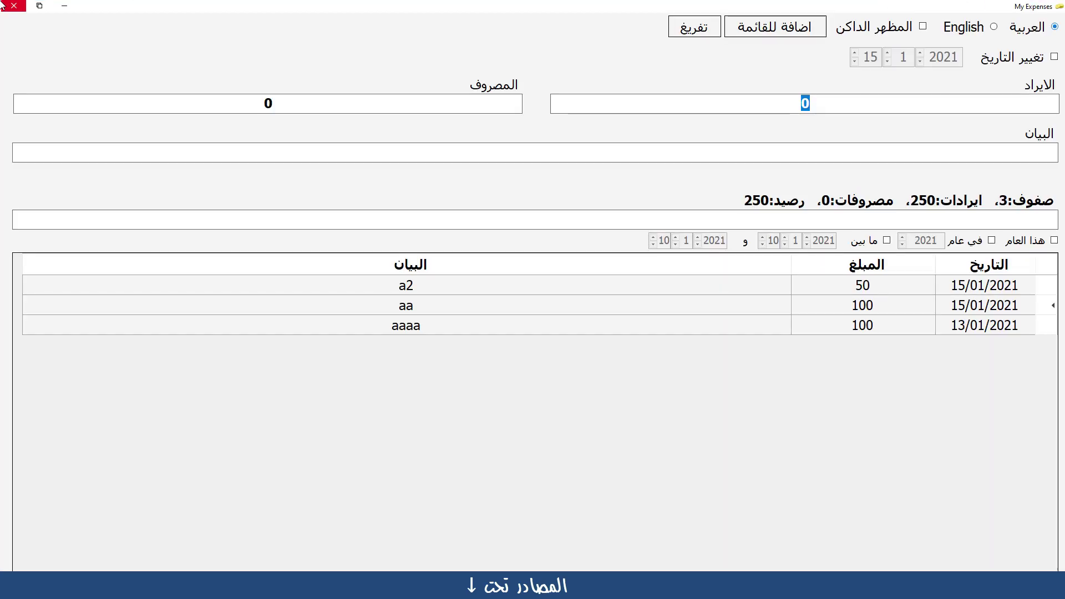
pyautogui.click(3, 5)
pyautogui.doubleClick(558, 242)
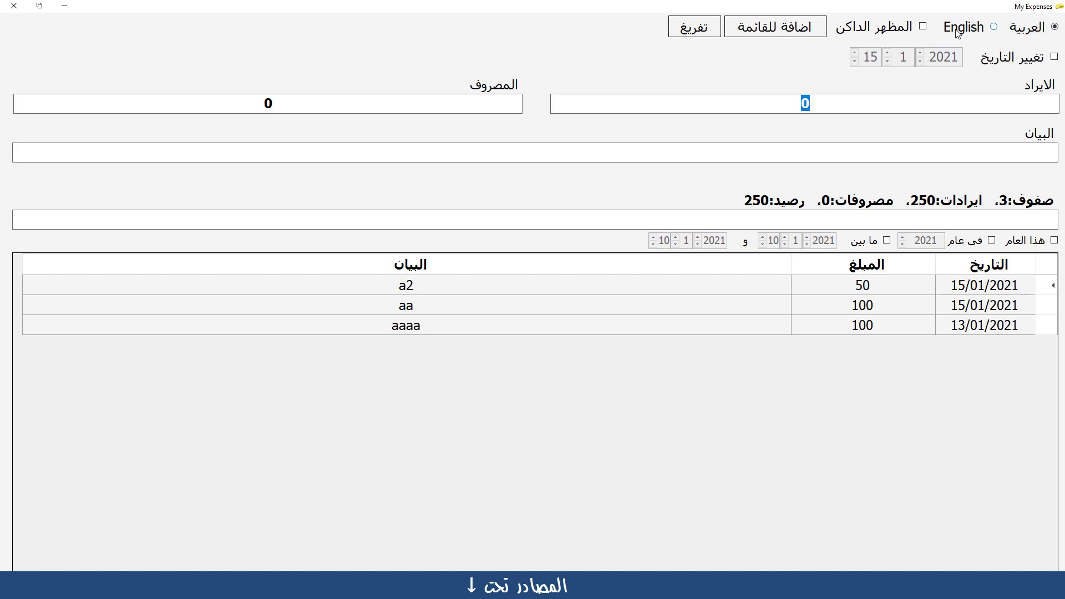
# Enable Dark Style in the Arabic interface, close the program and relaunch it to check its startup
pyautogui.click(890, 30)
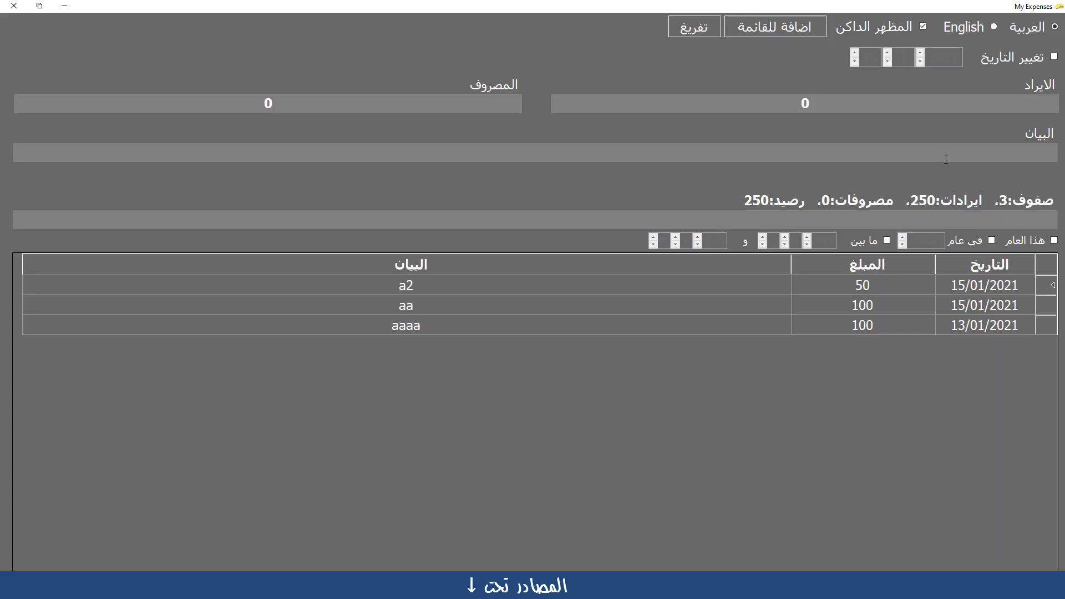
pyautogui.click(1028, 62)
pyautogui.click(1028, 62)
pyautogui.click(13, 6)
pyautogui.doubleClick(541, 242)
# Switch the interface to English, close the program and relaunch it to check its startup in dark style
pyautogui.click(967, 26)
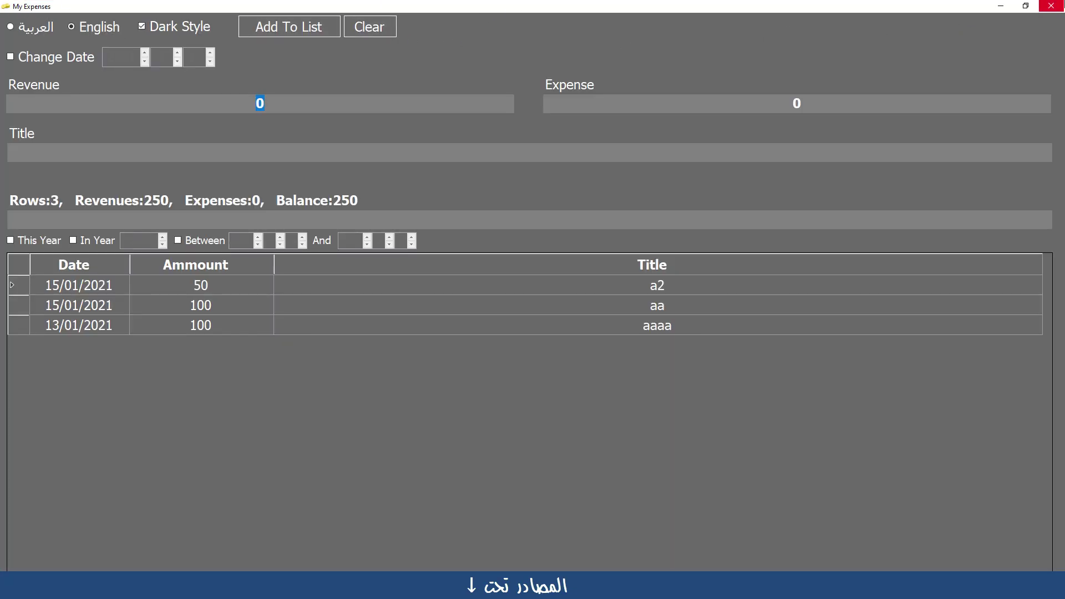
pyautogui.click(1051, 6)
pyautogui.doubleClick(543, 242)
# Try to add an entry with an empty title, and test restoring, enlarging and maximizing the window
pyautogui.click(286, 28)
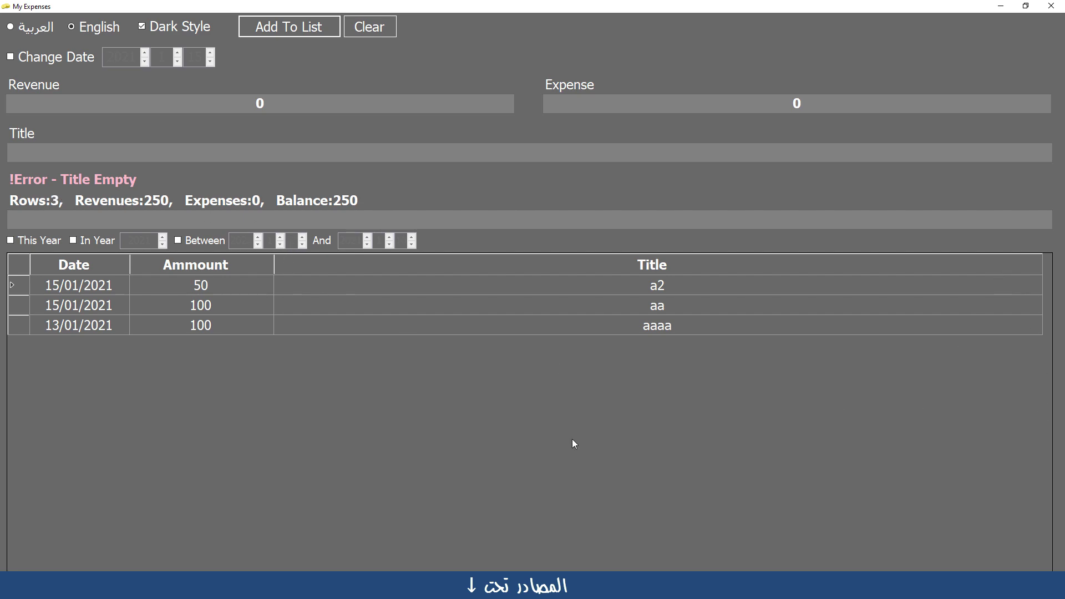
pyautogui.click(1025, 6)
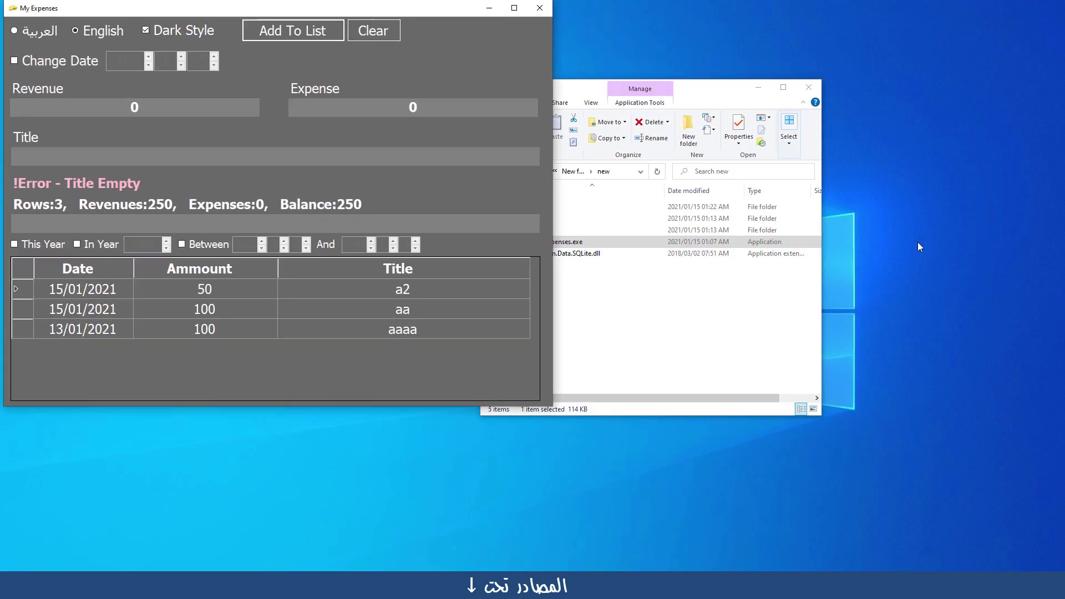
pyautogui.moveTo(559, 412); pyautogui.dragTo(902, 476)
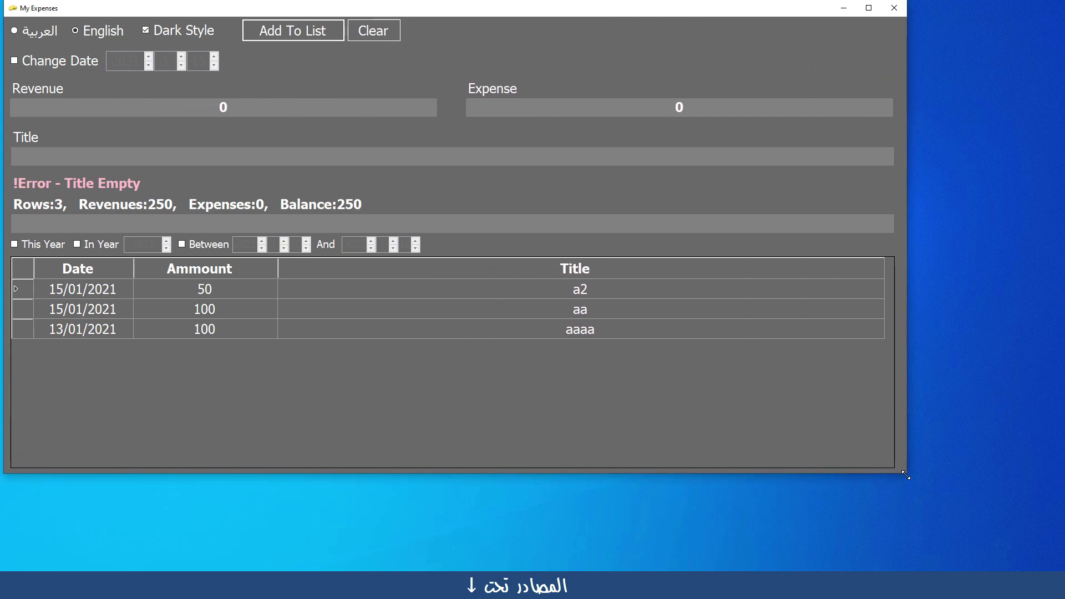
pyautogui.click(870, 8)
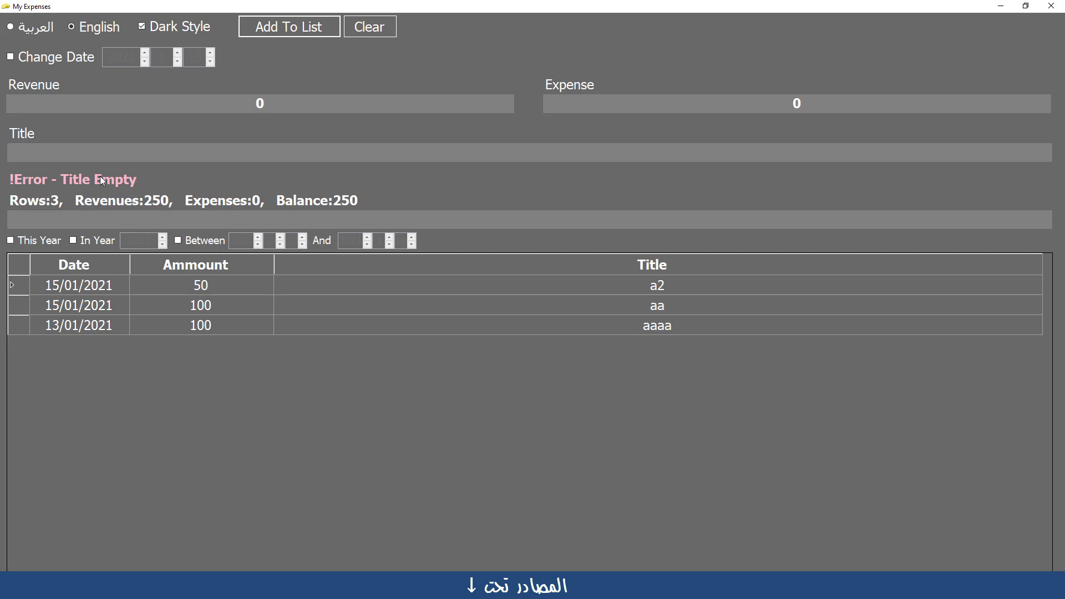
# Toggle Dark Style off and on repeatedly to compare the error text colours and switching speed, leaving it enabled
pyautogui.click(142, 26)
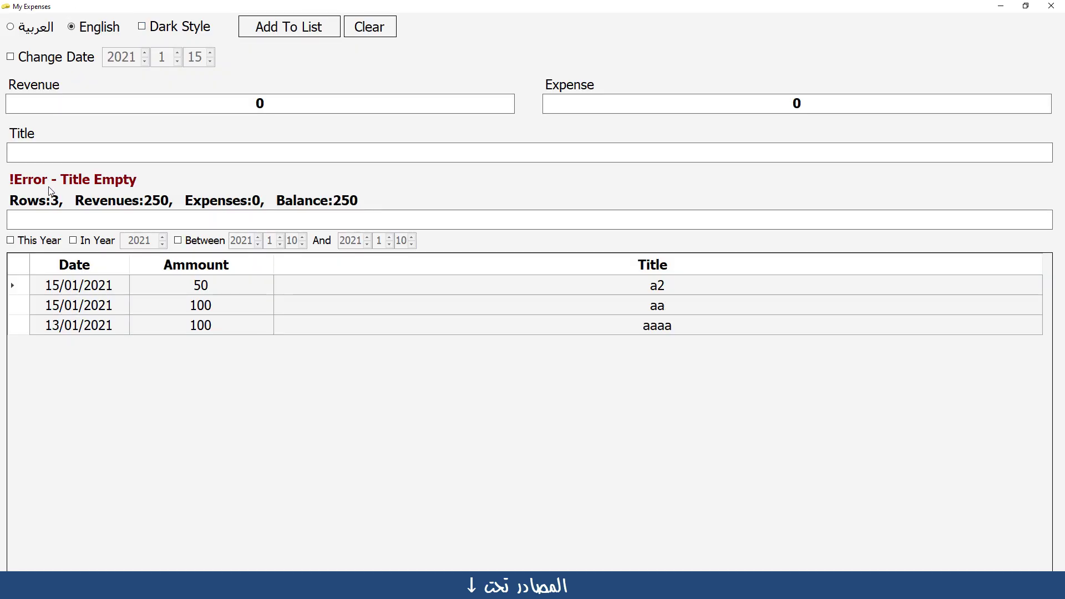
pyautogui.click(143, 27)
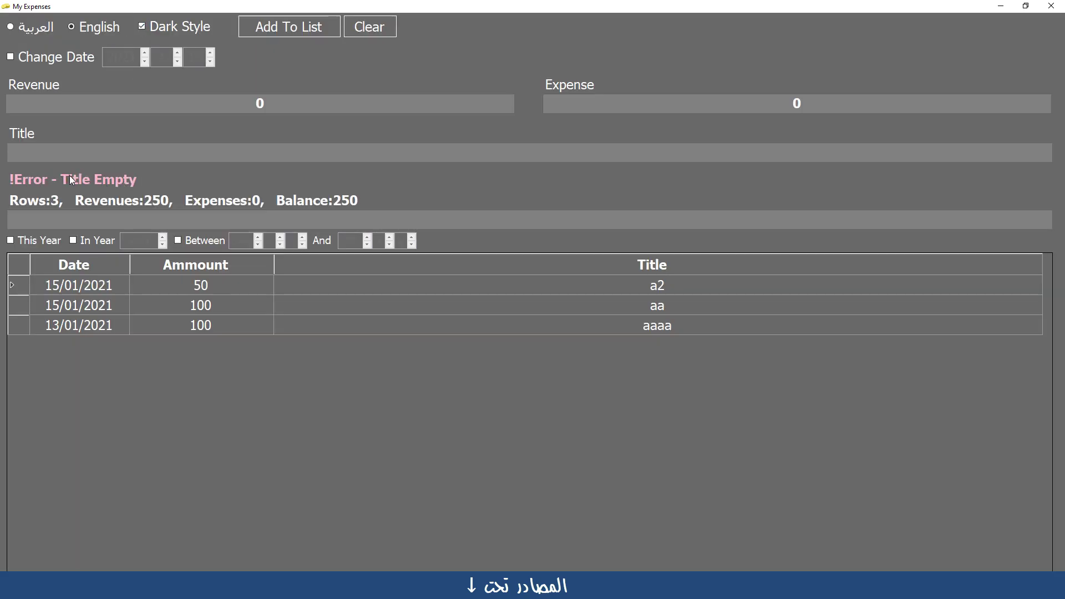
pyautogui.click(144, 26)
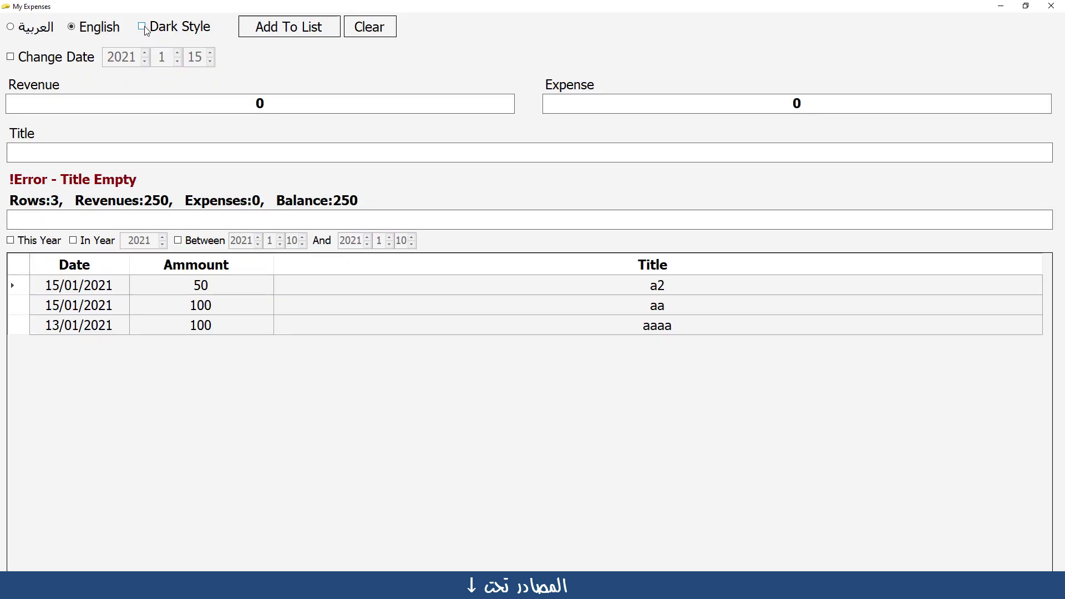
pyautogui.click(143, 26)
pyautogui.click(143, 26)
pyautogui.click(143, 26)
pyautogui.click(143, 27)
pyautogui.click(144, 26)
pyautogui.click(144, 26)
pyautogui.click(144, 26)
pyautogui.click(144, 26)
pyautogui.click(144, 26)
pyautogui.click(143, 26)
pyautogui.click(144, 26)
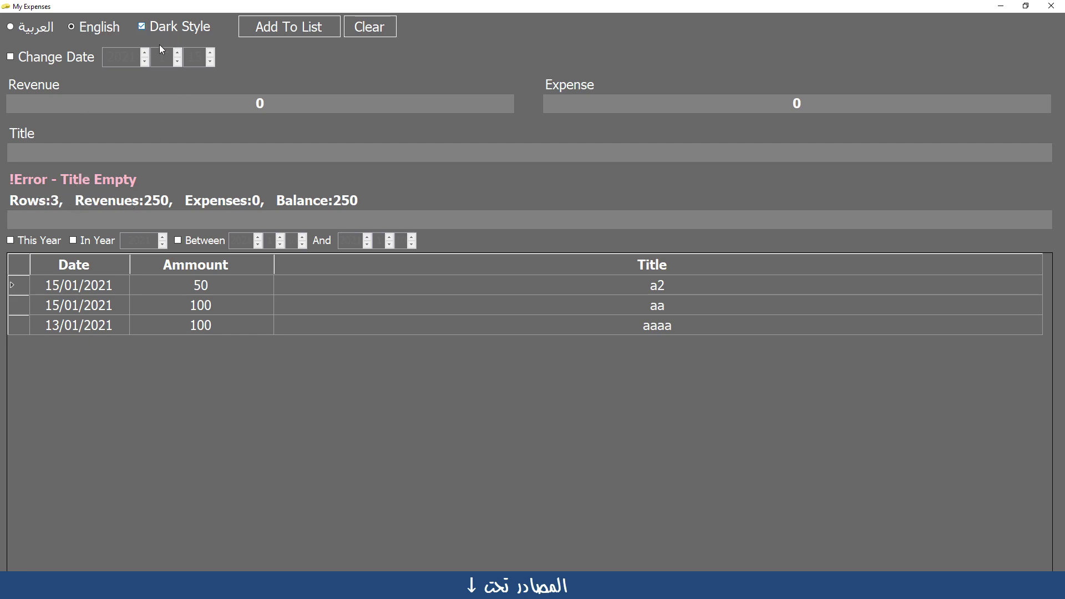
# Enable Change Date, set the invalid date 2021/2/30 and try to add the entry
pyautogui.click(41, 56)
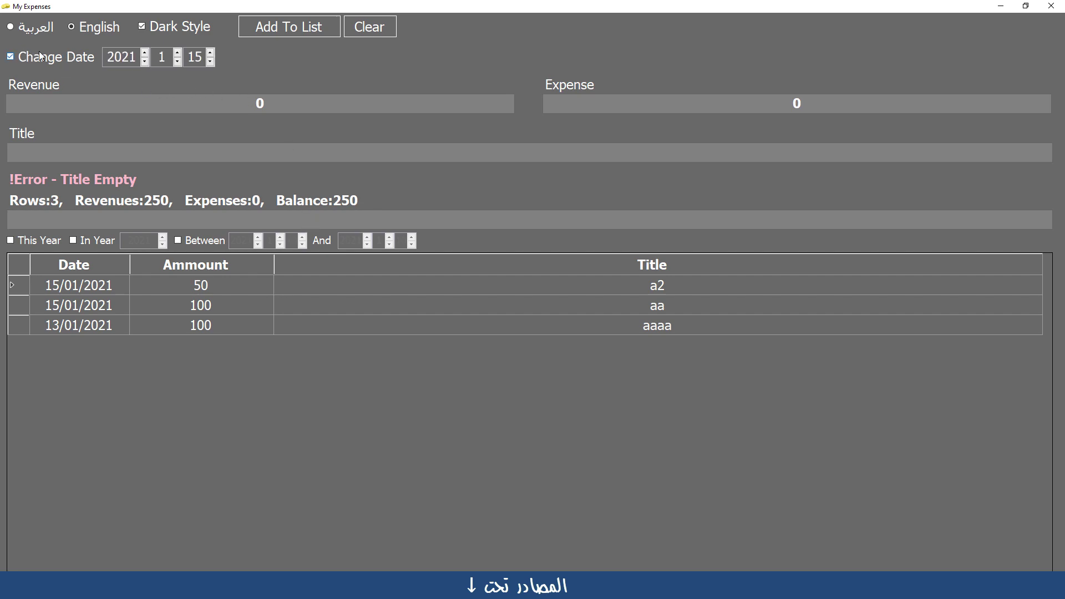
pyautogui.click(209, 62)
pyautogui.write('30')
pyautogui.doubleClick(170, 61)
pyautogui.write('2')
pyautogui.click(274, 28)
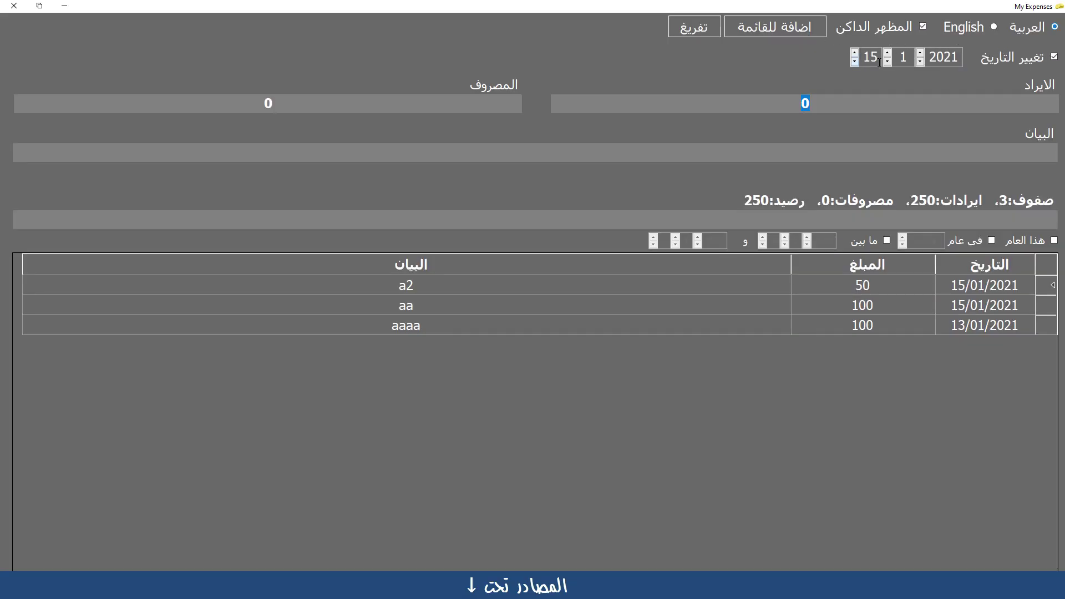
# In the Arabic interface, set the date to 2021/2/30 and try to add the entry
pyautogui.doubleClick(872, 58)
pyautogui.write('30')
pyautogui.click(888, 53)
pyautogui.click(757, 29)
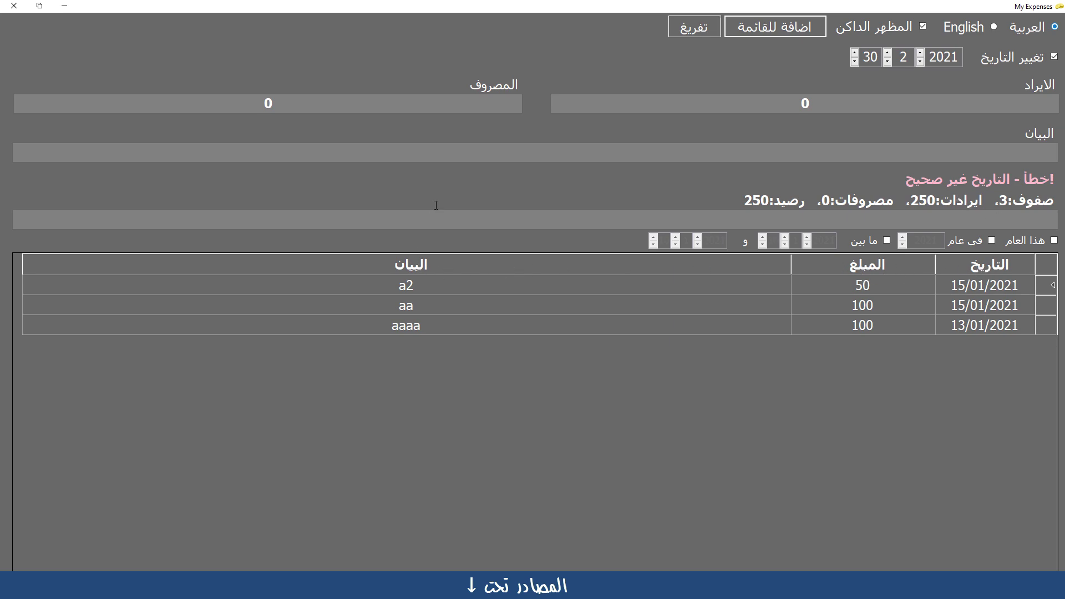
# Select the "aaaa", "aa" and "a2" entries in turn to check how their details load
pyautogui.click(670, 318)
pyautogui.click(673, 303)
pyautogui.click(665, 284)
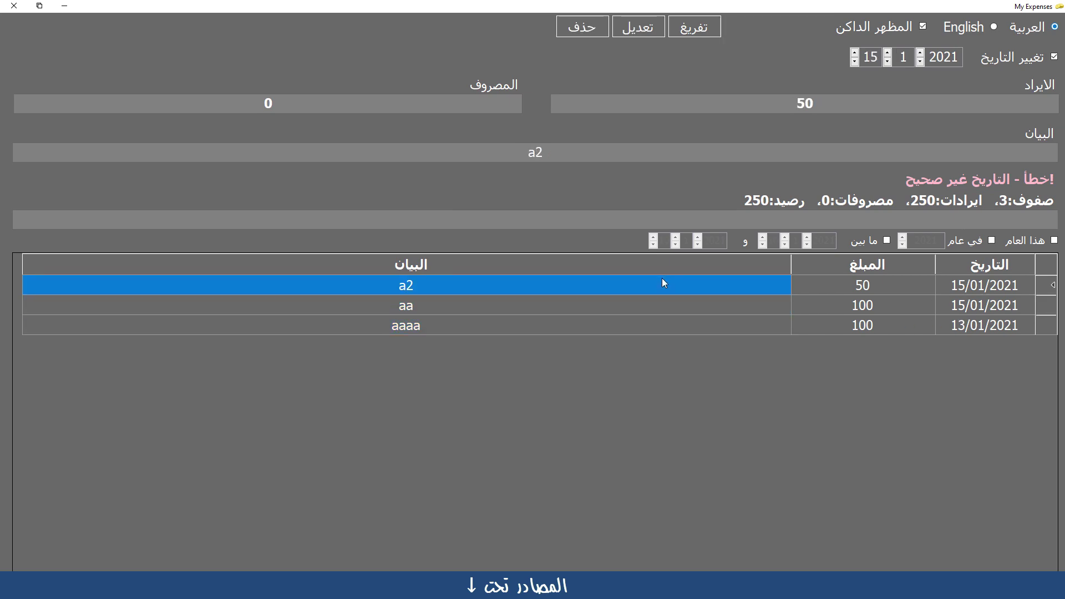
pyautogui.click(660, 322)
pyautogui.click(661, 311)
pyautogui.click(661, 291)
# Switch the interface to English and disable Dark Style
pyautogui.click(980, 32)
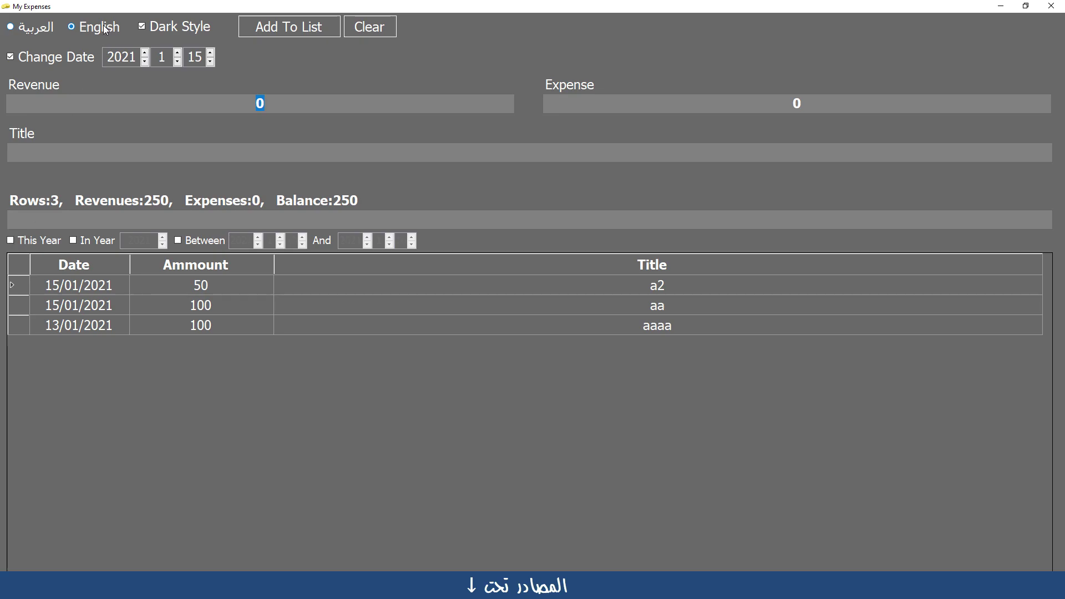
pyautogui.click(142, 26)
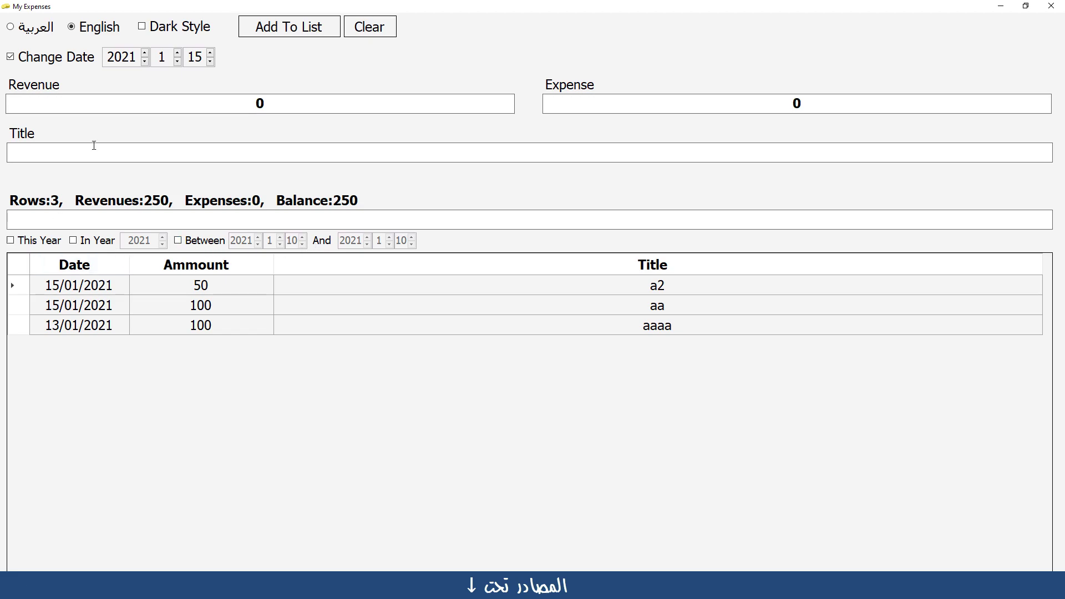
# Set the entry date to 2020/4/10 and add a revenue entry of 50 titled "rrr"
pyautogui.click(145, 61)
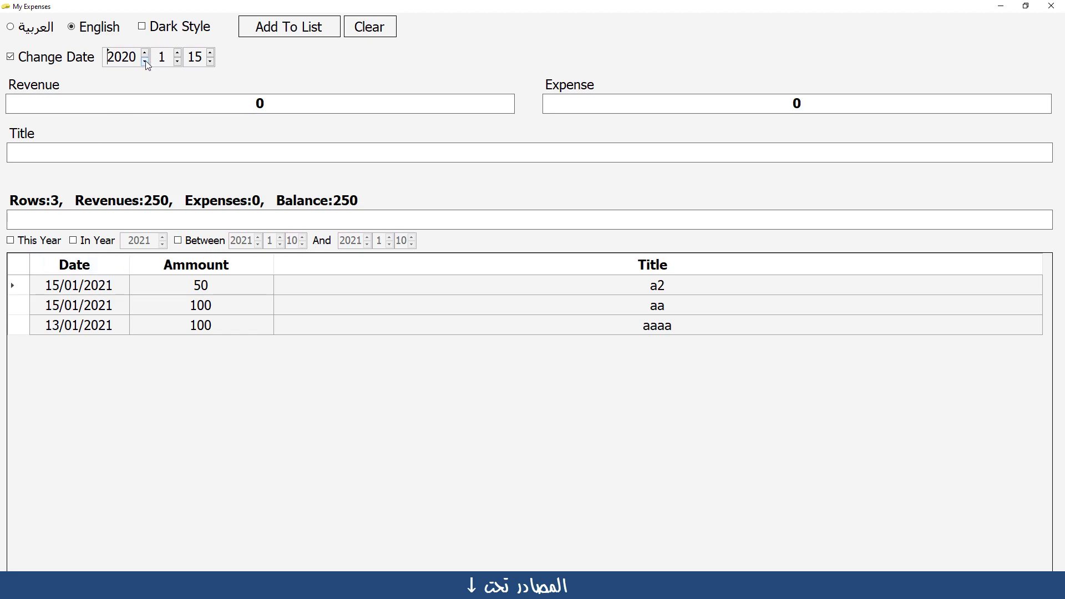
pyautogui.click(177, 54)
pyautogui.click(178, 53)
pyautogui.click(178, 53)
pyautogui.click(211, 61)
pyautogui.click(211, 61)
pyautogui.click(209, 107)
pyautogui.write('50')
pyautogui.click(351, 154)
pyautogui.write('rrr')
pyautogui.press('Return')
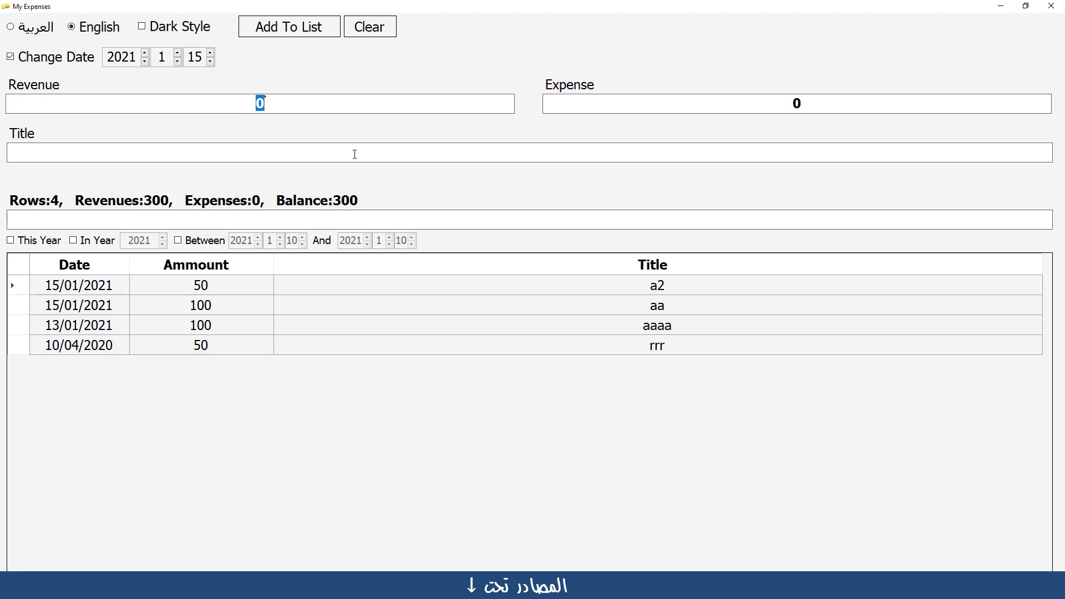
# Set the entry date's year to 2016 and disable Change Date
pyautogui.click(147, 58)
pyautogui.click(147, 59)
pyautogui.click(147, 60)
pyautogui.click(147, 60)
pyautogui.click(146, 60)
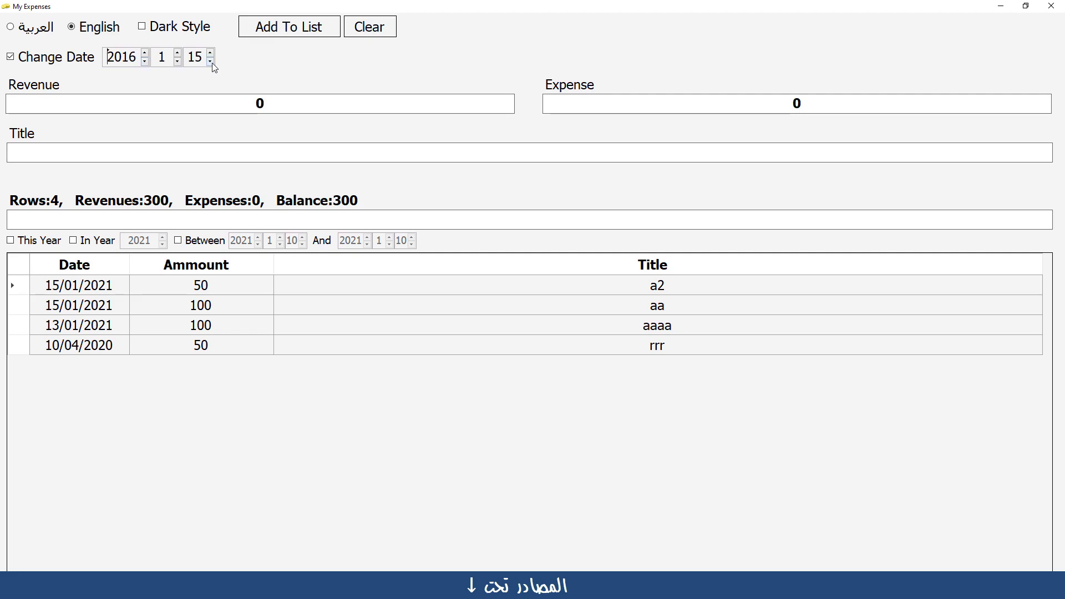
pyautogui.click(49, 59)
pyautogui.click(45, 59)
pyautogui.click(45, 59)
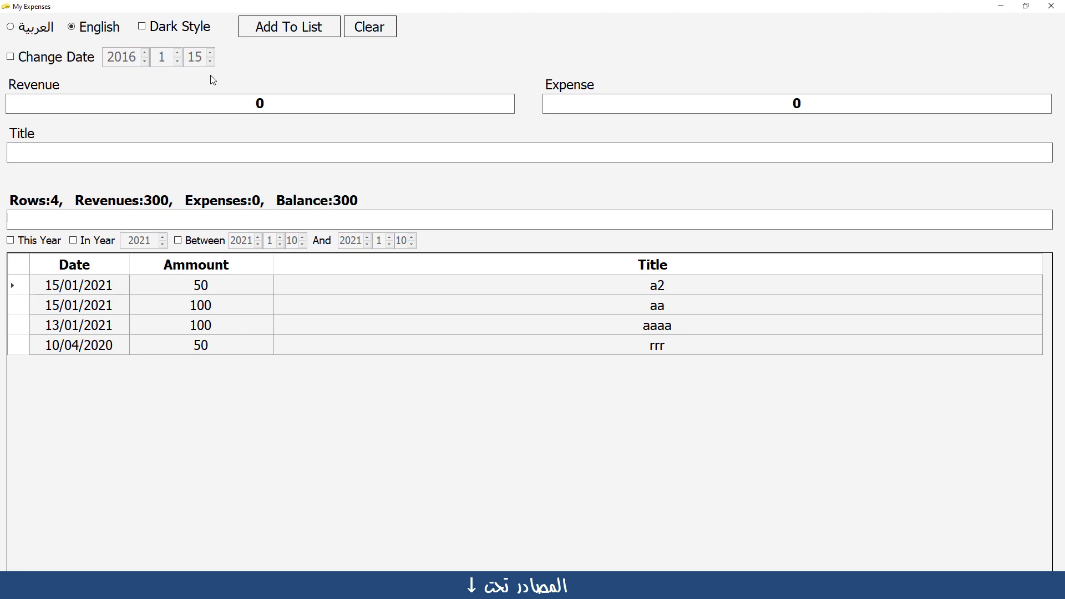
# Add an expense entry of 50 titled "ooo" with Change Date disabled
pyautogui.click(659, 105)
pyautogui.write('50')
pyautogui.press('Tab')
pyautogui.write('ooo')
pyautogui.press('Return')
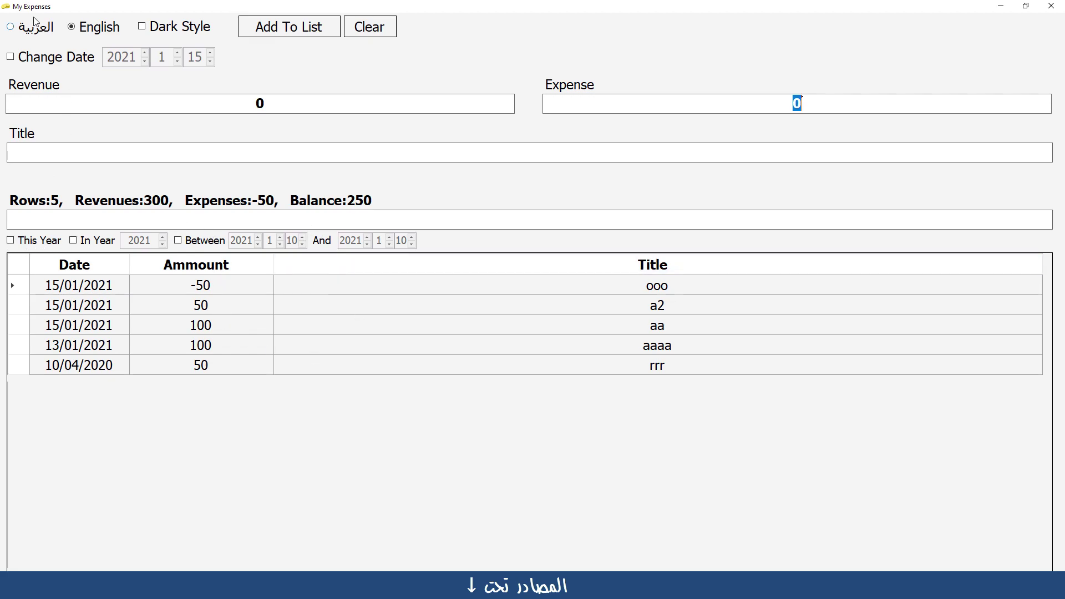
# Switch the interface to Arabic and back to English
pyautogui.click(20, 27)
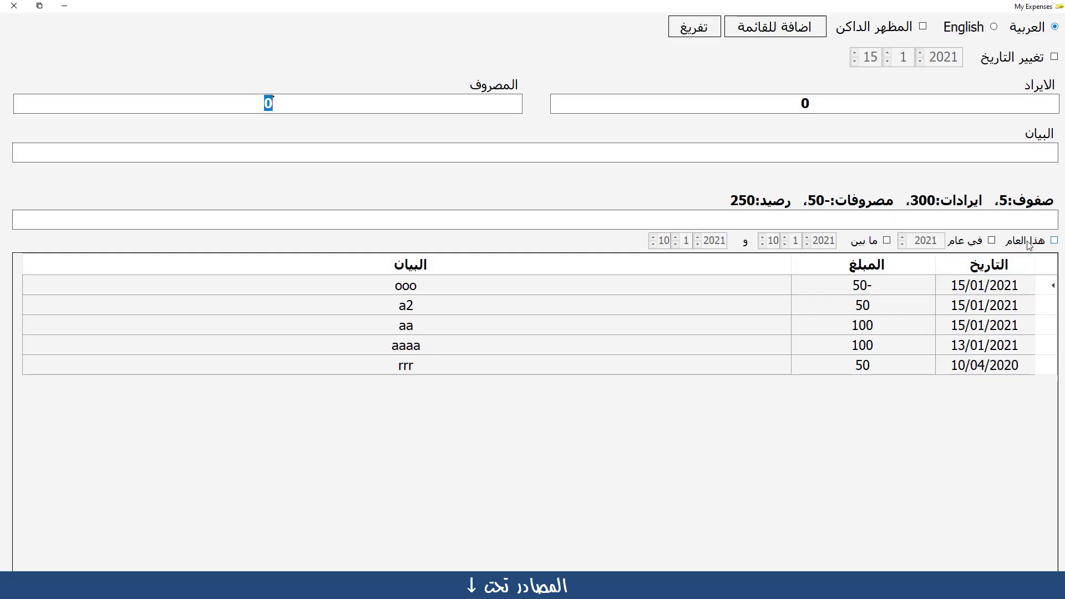
pyautogui.click(975, 30)
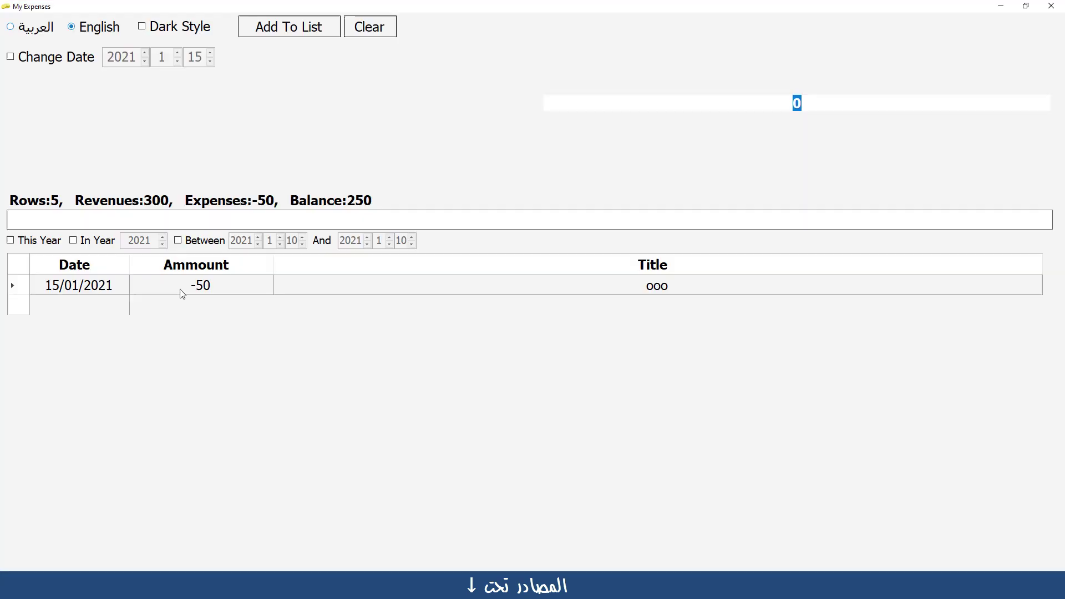
# Filter the list by This Year, and then by In Year set to 2020
pyautogui.click(38, 244)
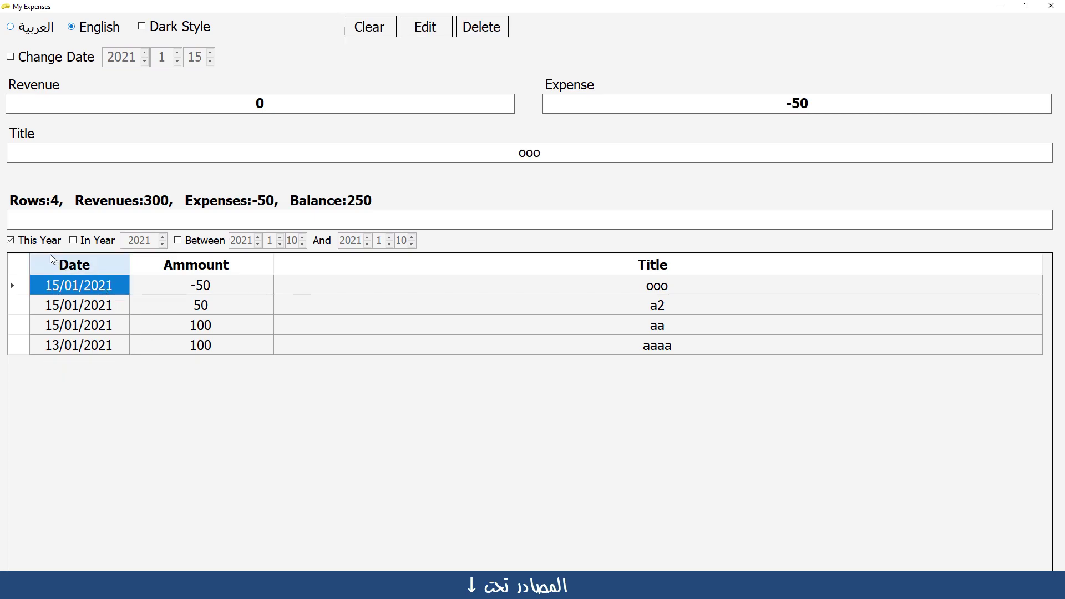
pyautogui.click(74, 242)
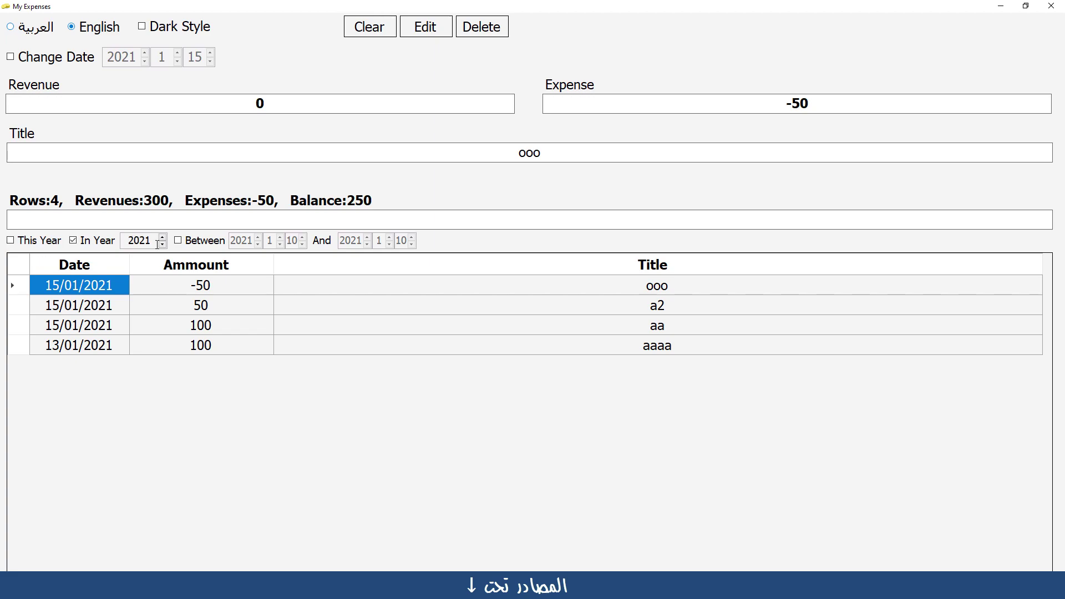
pyautogui.click(163, 245)
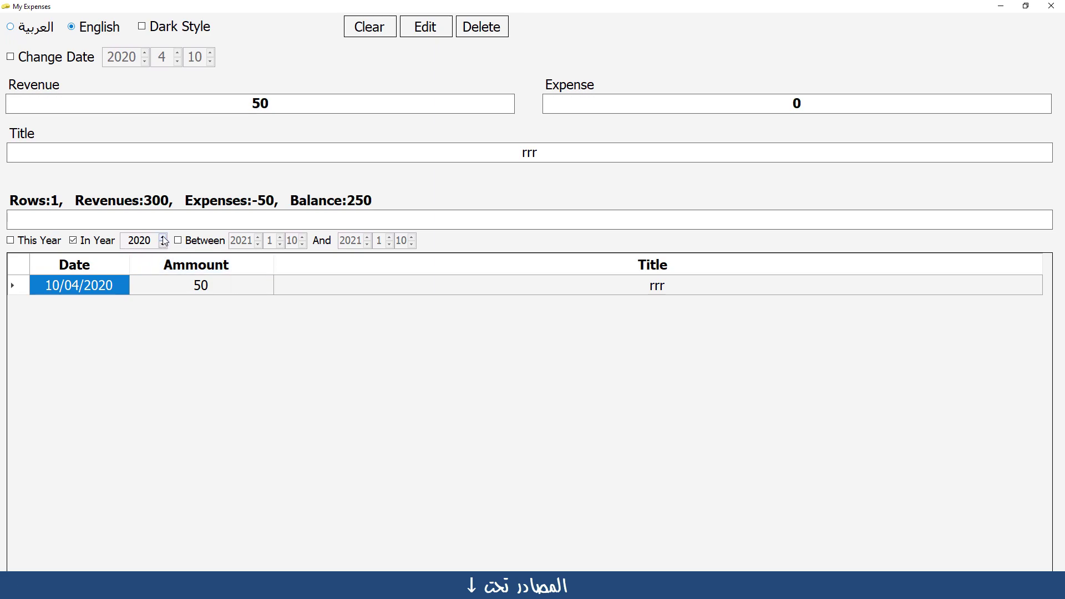
# Filter the list to entries between 2020/1/10 and 2022/1/8
pyautogui.click(200, 242)
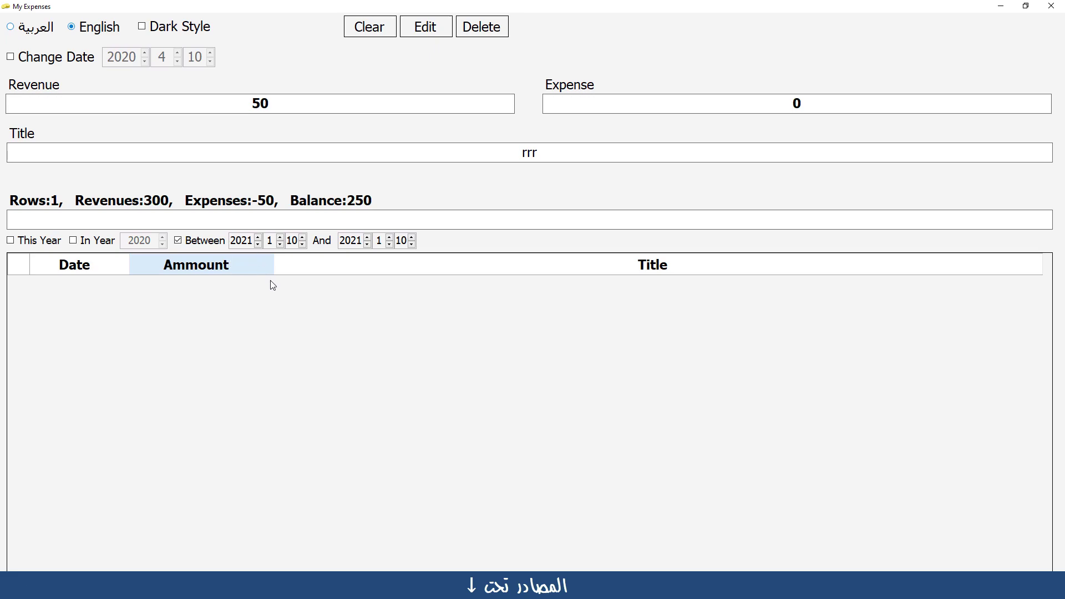
pyautogui.click(258, 244)
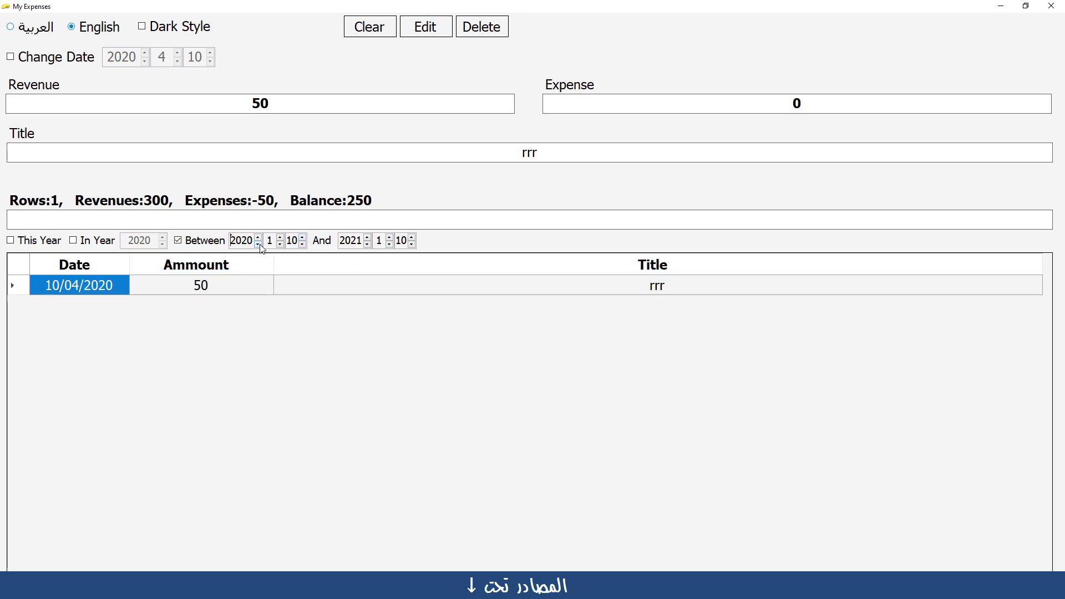
pyautogui.click(368, 239)
pyautogui.click(369, 246)
pyautogui.click(411, 245)
pyautogui.click(369, 238)
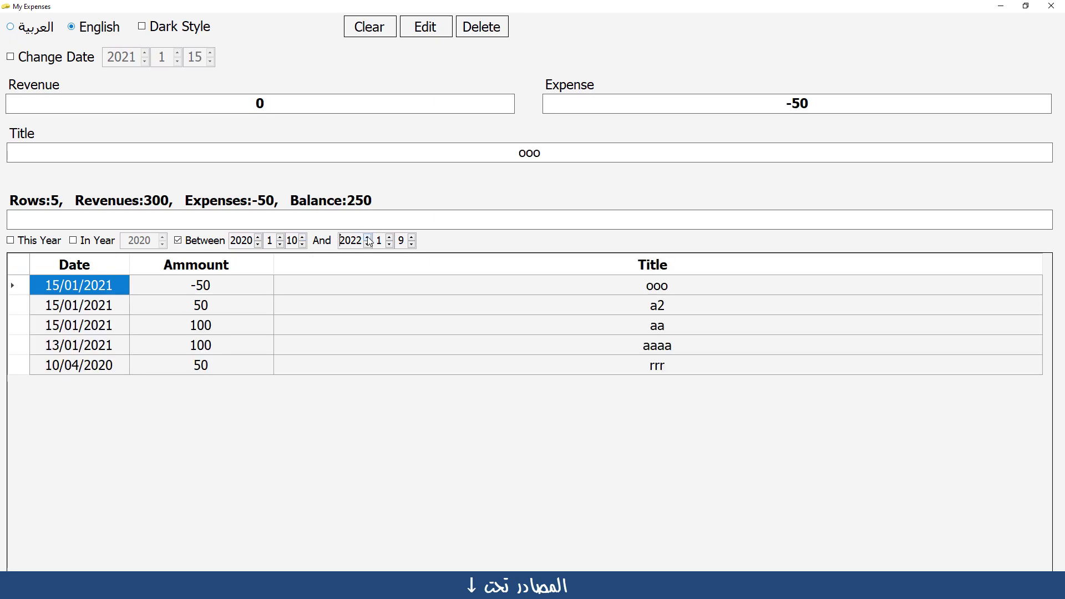
pyautogui.click(412, 245)
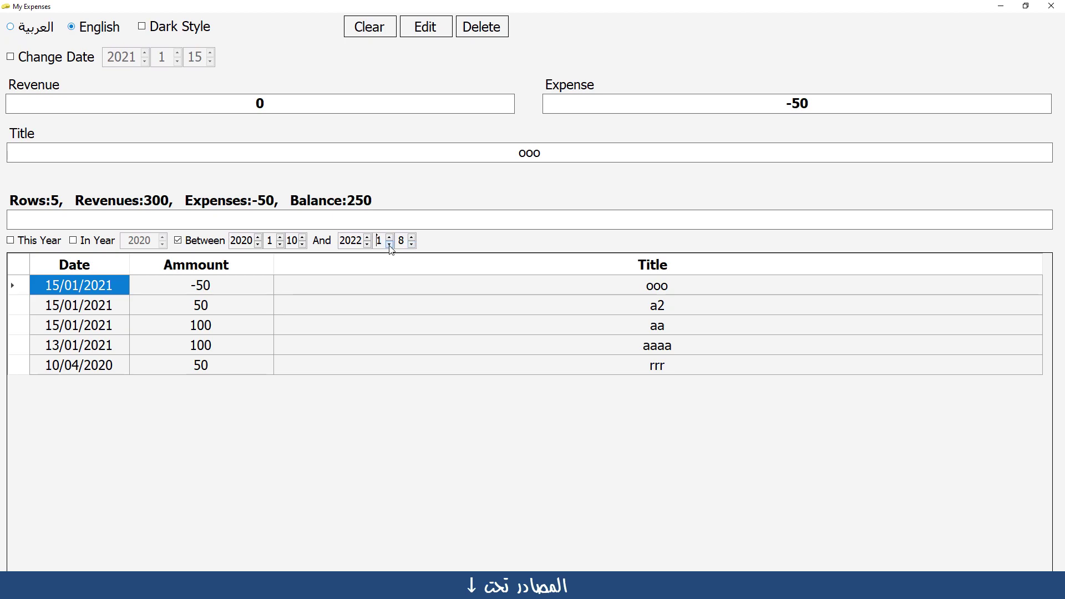
# Try other end months and years in the date range filter, and switch the interface to Arabic
pyautogui.click(390, 239)
pyautogui.click(390, 239)
pyautogui.click(391, 239)
pyautogui.click(391, 237)
pyautogui.click(391, 238)
pyautogui.click(368, 244)
pyautogui.click(391, 244)
pyautogui.click(390, 238)
pyautogui.click(390, 245)
pyautogui.click(390, 238)
pyautogui.click(36, 29)
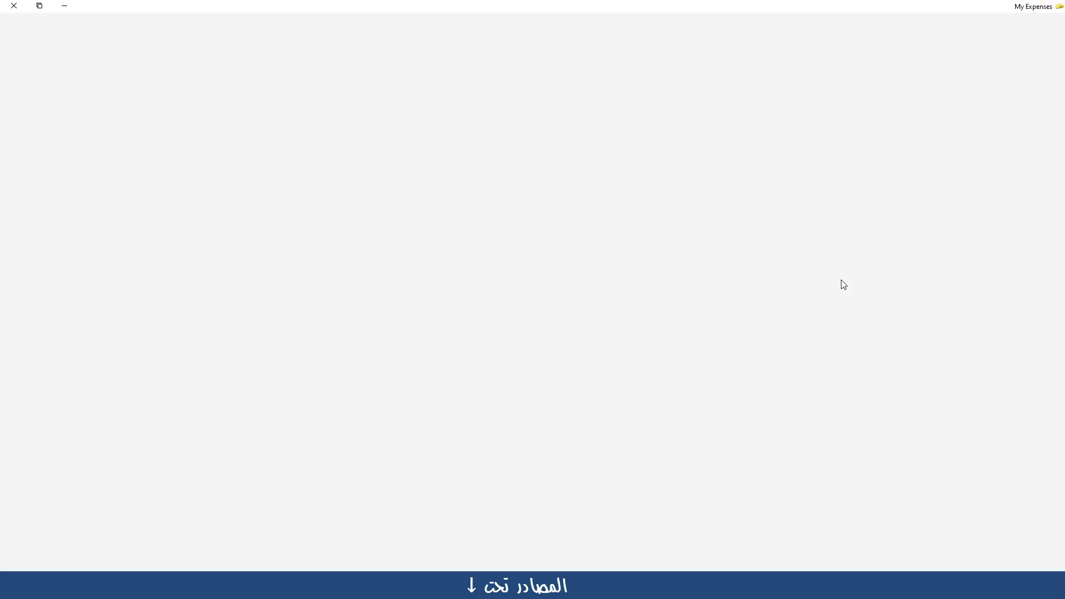
# Filter the list by this year, by the year 2020, and finally by the range 2020/1/10 to 2021/2/8
pyautogui.click(1020, 242)
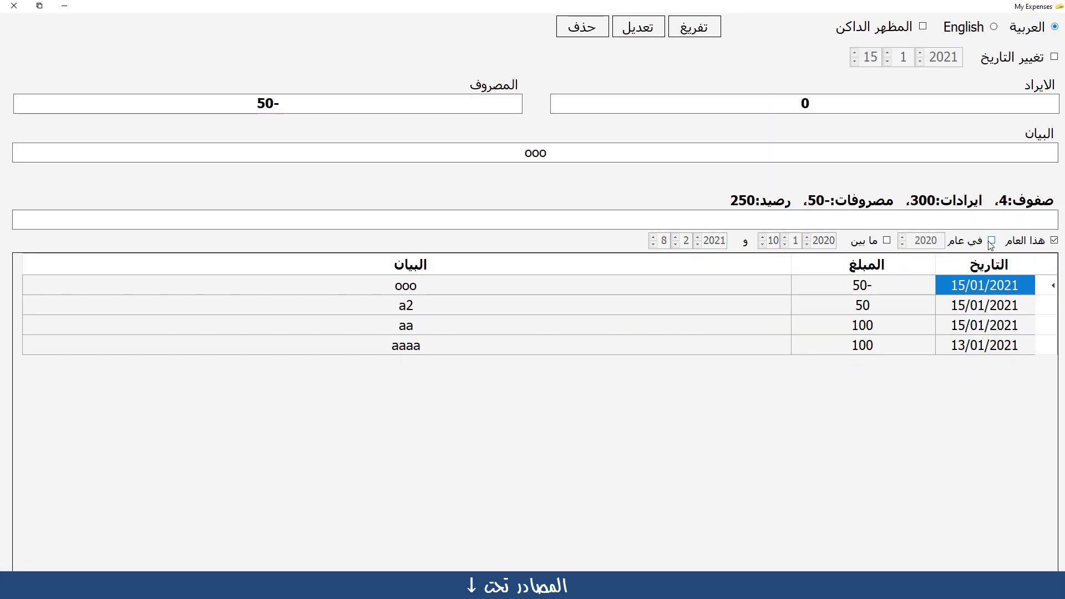
pyautogui.click(963, 244)
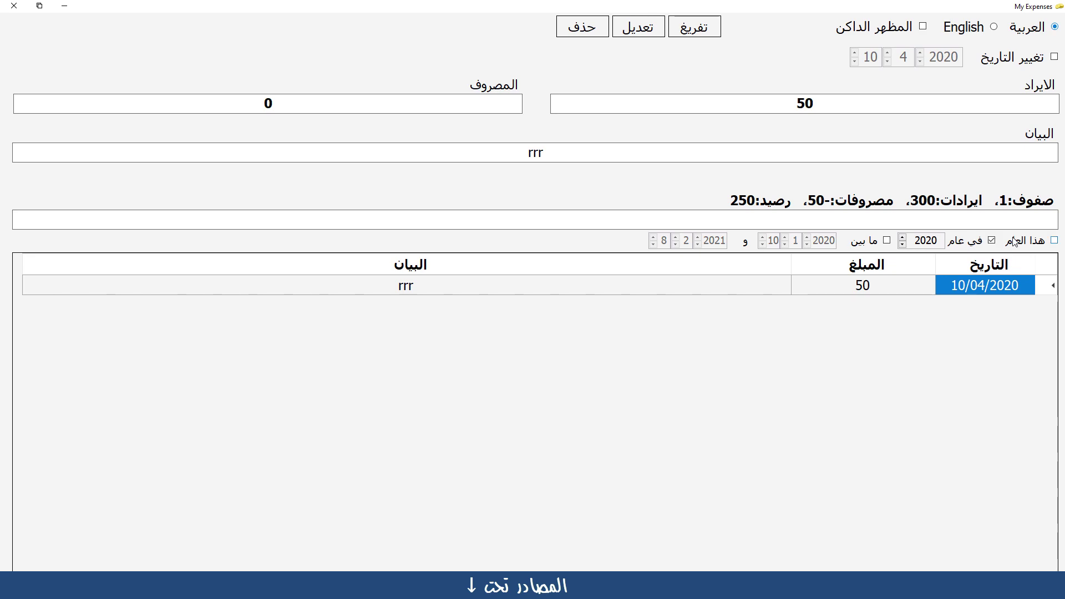
pyautogui.click(887, 240)
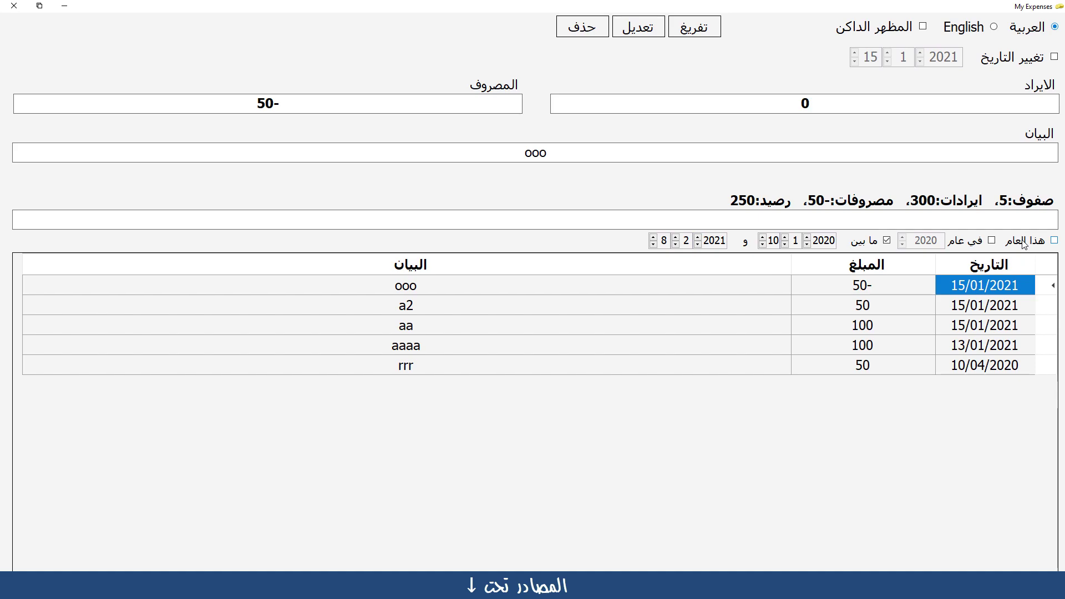
# Turn on the dark style and switch the interface to English
pyautogui.click(899, 28)
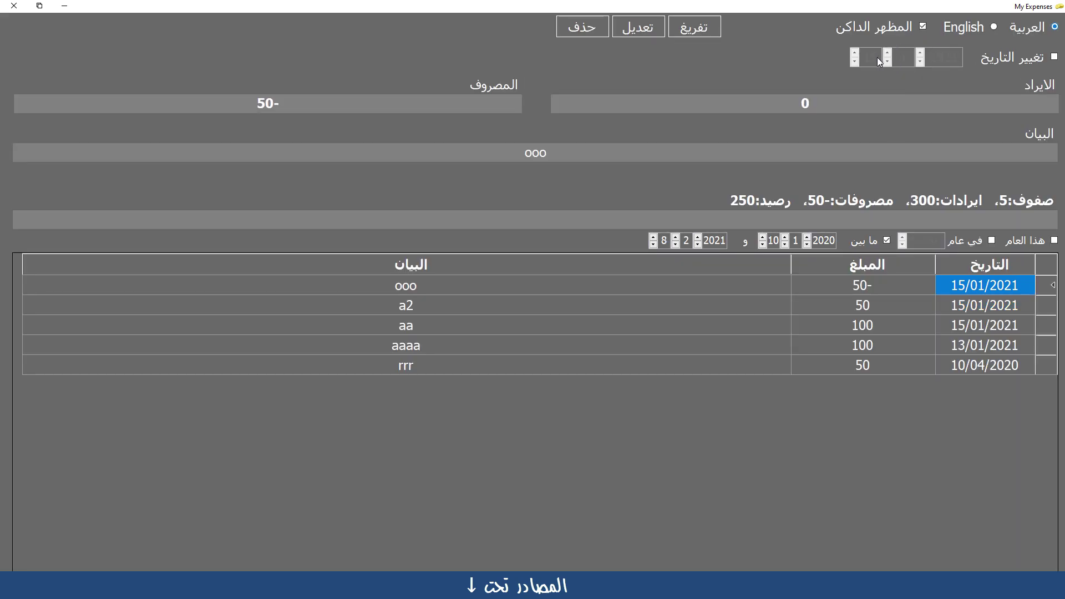
pyautogui.click(954, 28)
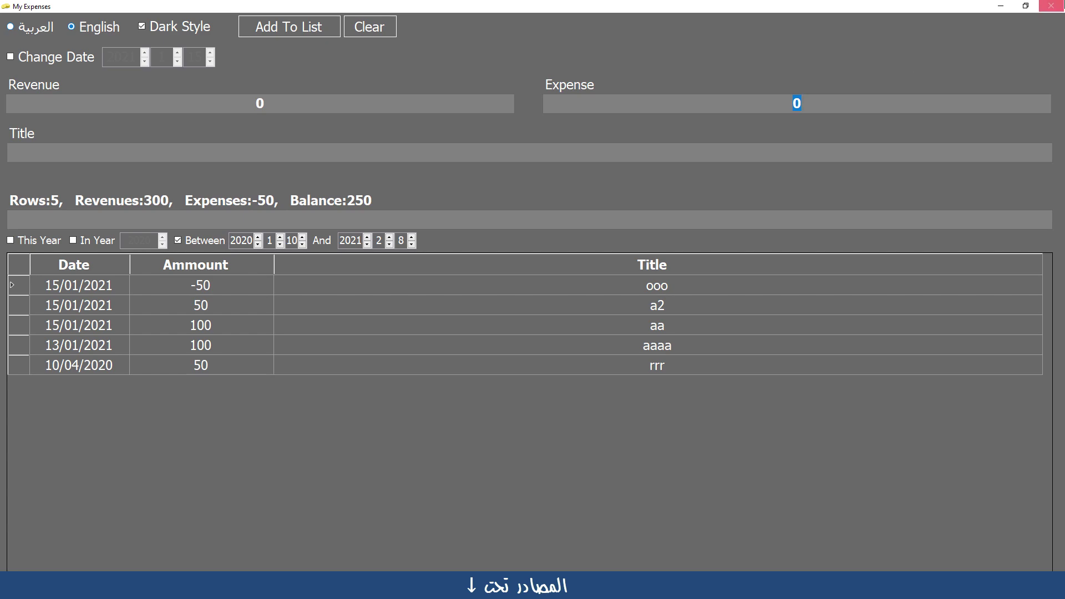
# Close the My Expenses application and the File Explorer window beside the one showing the old folder
pyautogui.click(1051, 5)
pyautogui.click(809, 88)
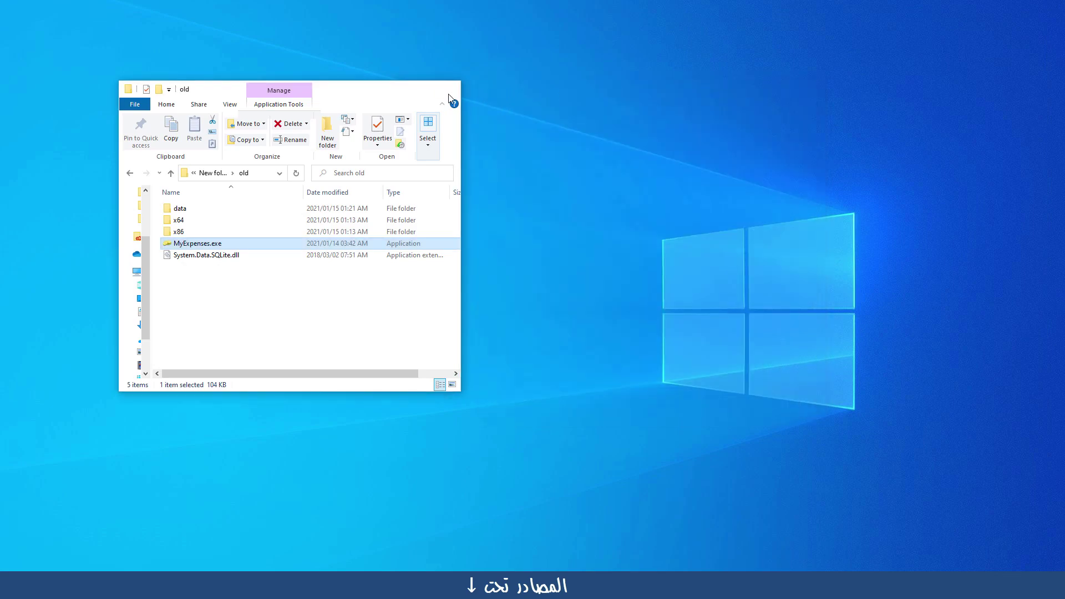